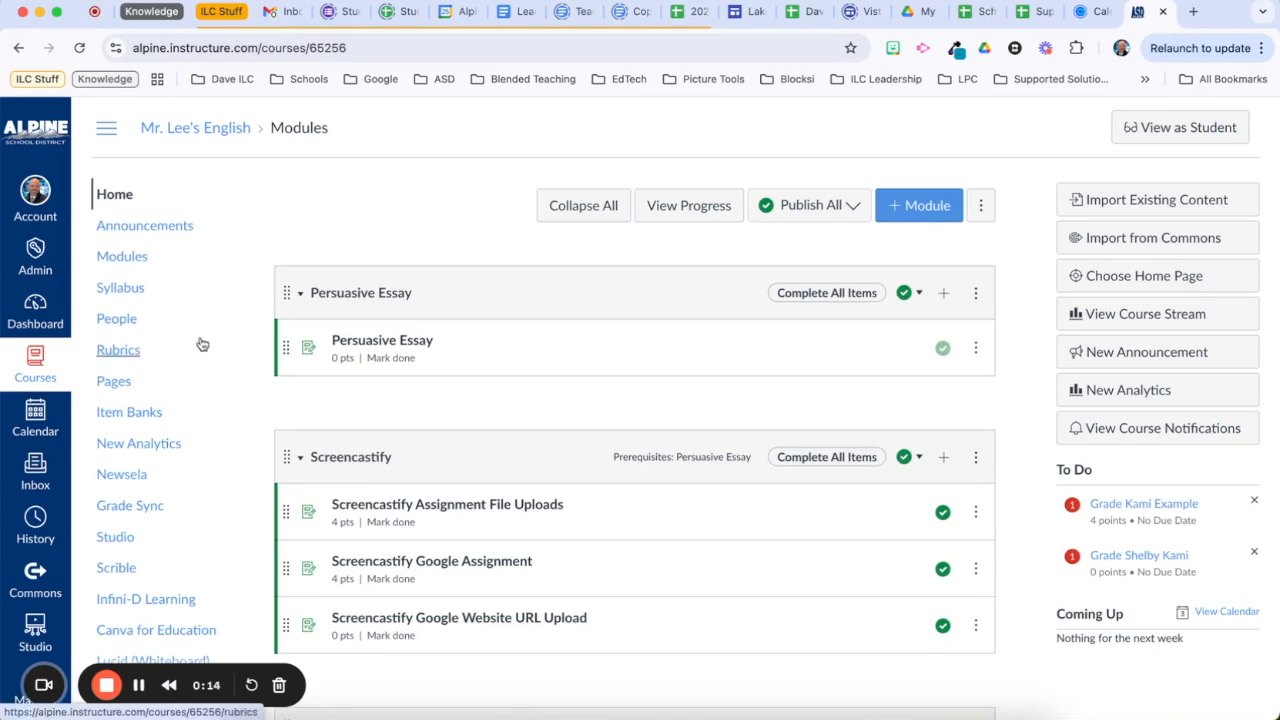
Create a new assignment from the course's assignments page and name it School AI Test Assignment
scroll(205, 330, down, 5)
scroll(209, 384, down, 7)
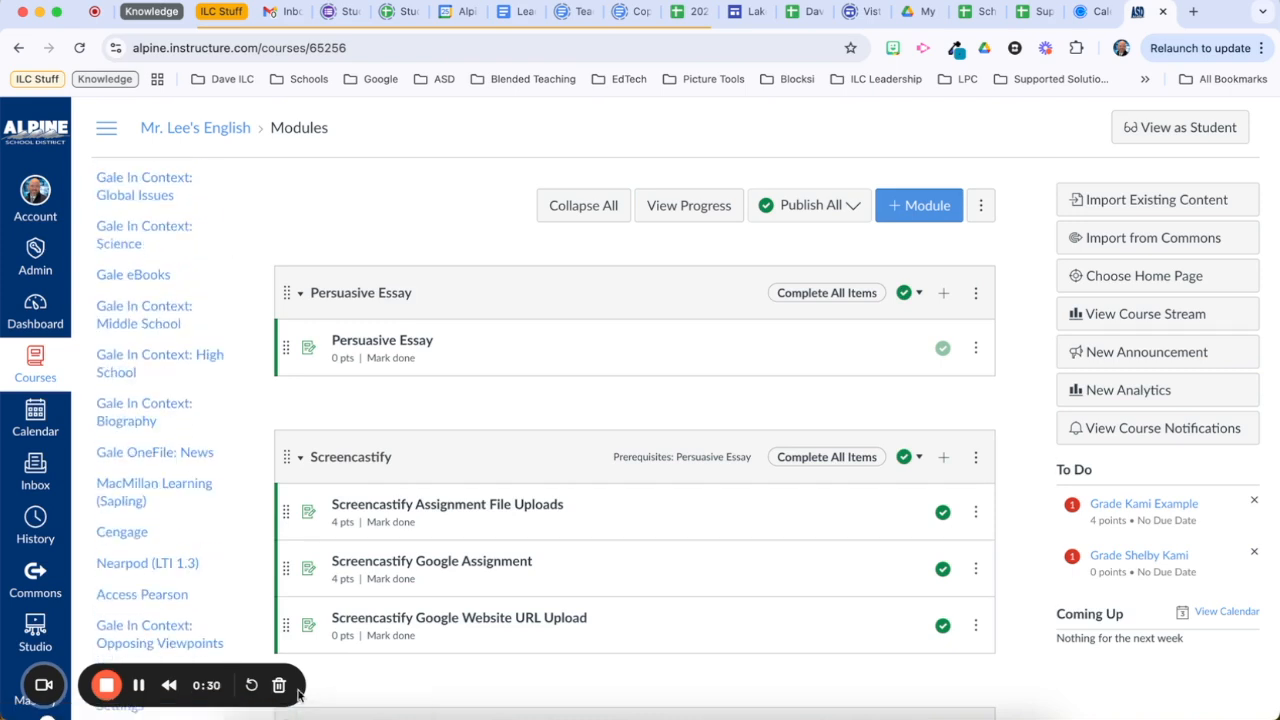
drag(290, 694, 287, 580)
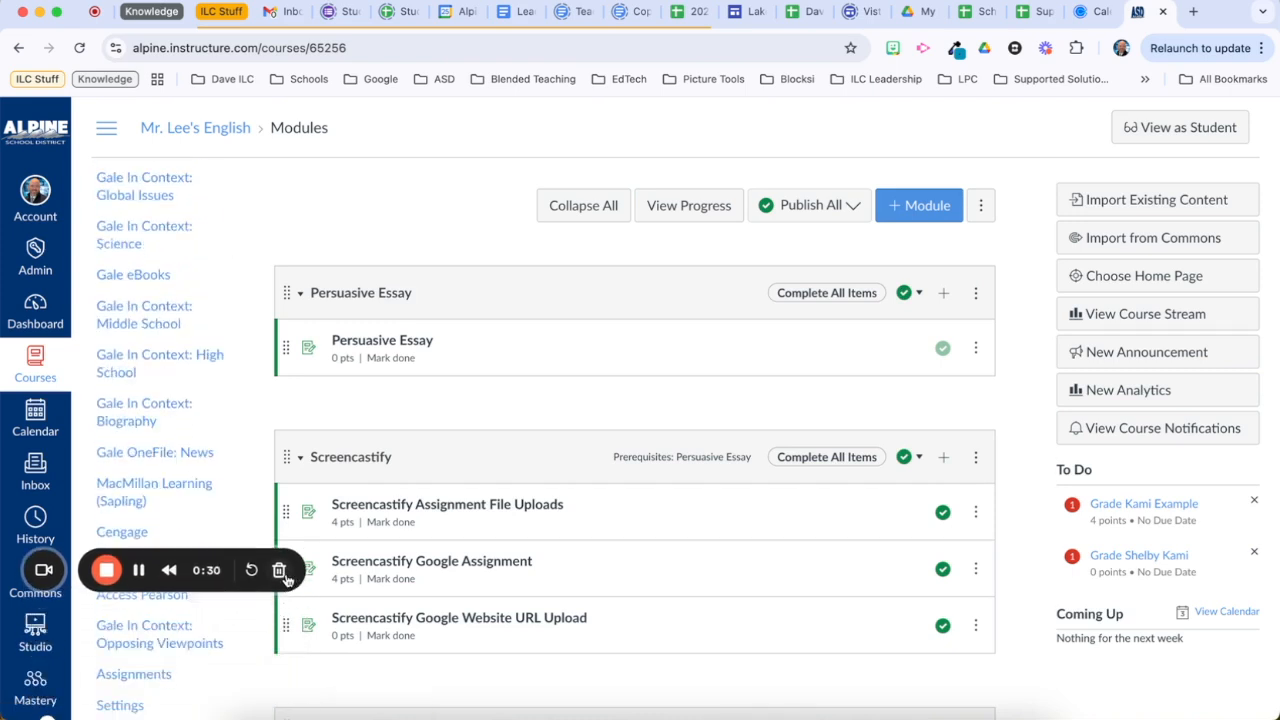
click(140, 676)
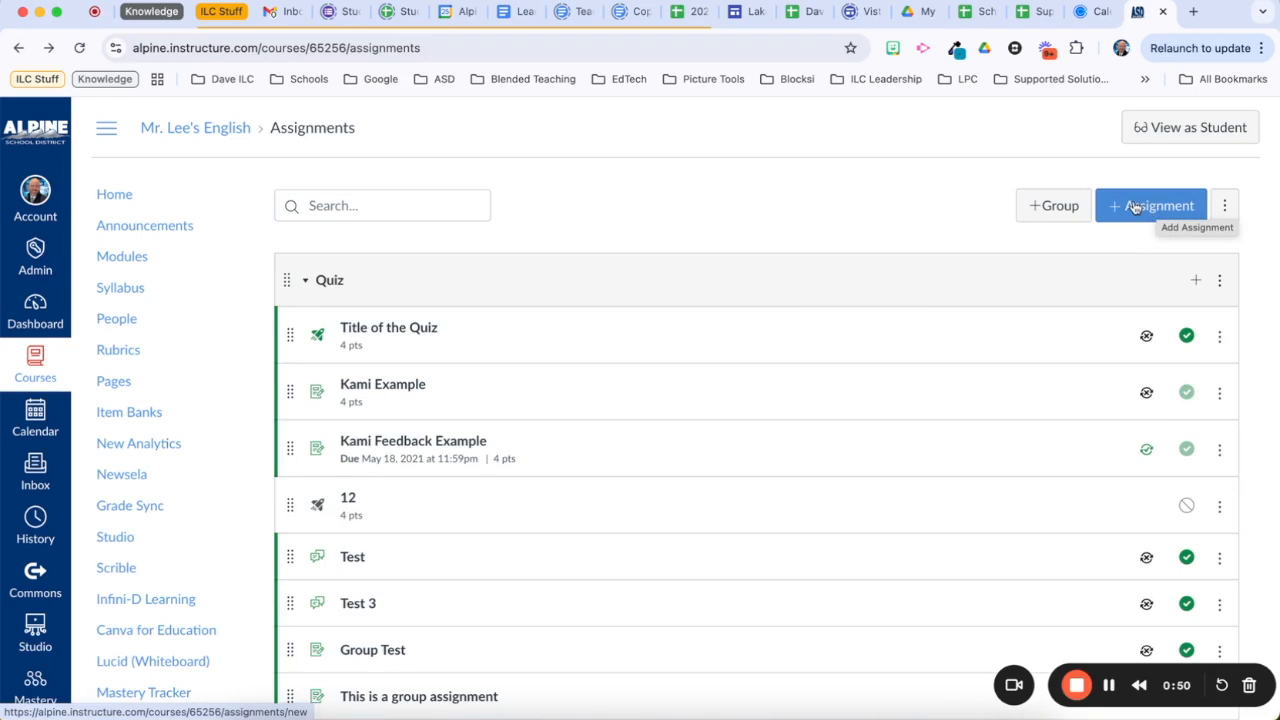
click(1133, 206)
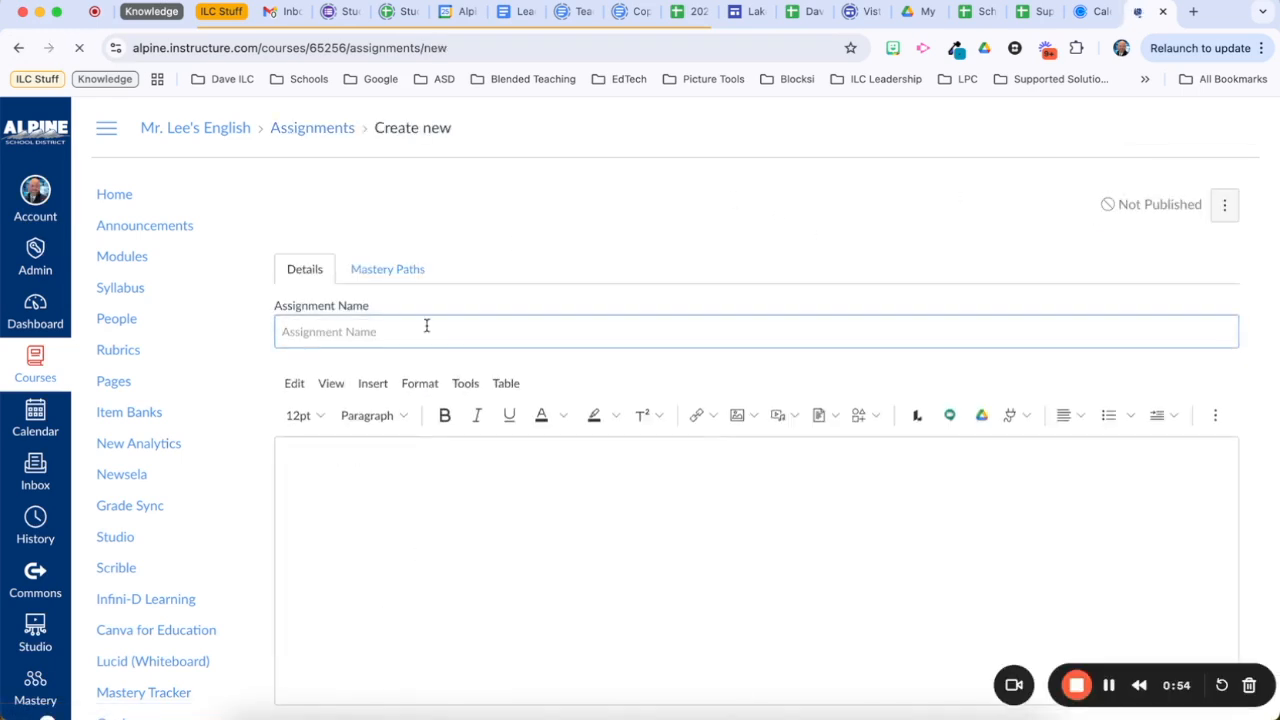
text(Sc)
text(hool AI Test Assignment)
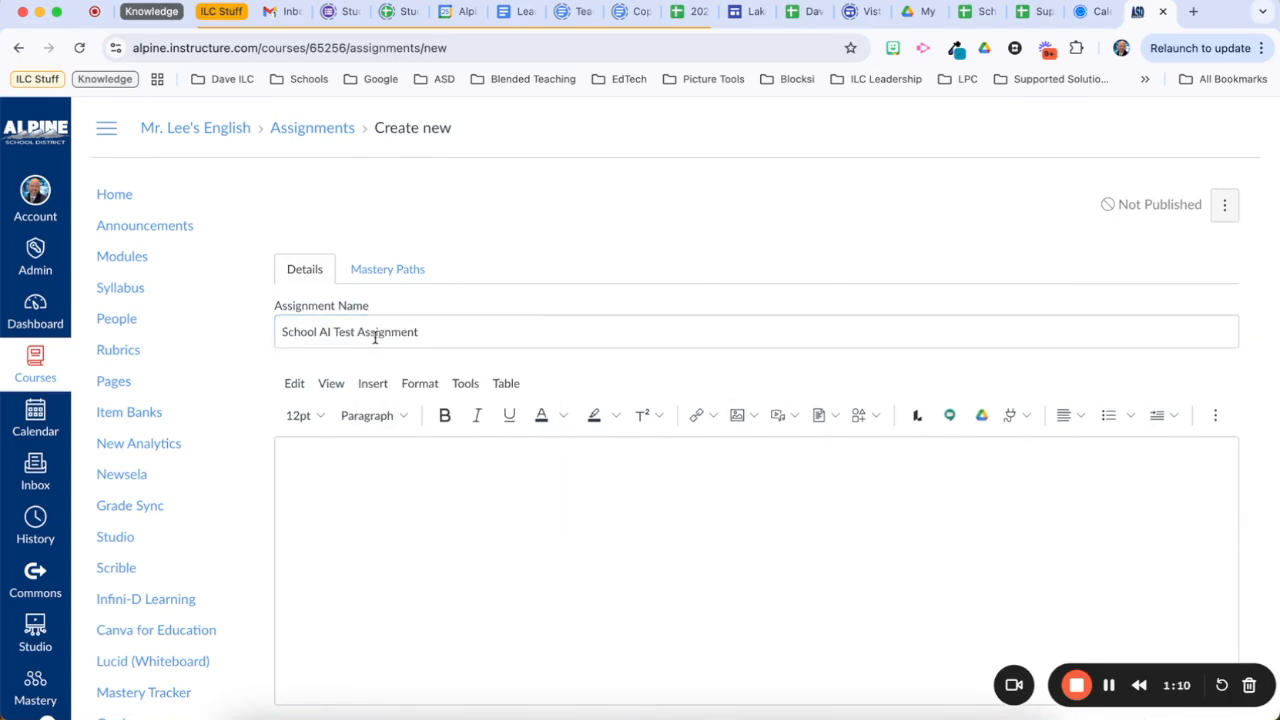
Set the assignment's submission type to External Tool and choose SchoolAI from the list of available tools
scroll(437, 460, down, 10)
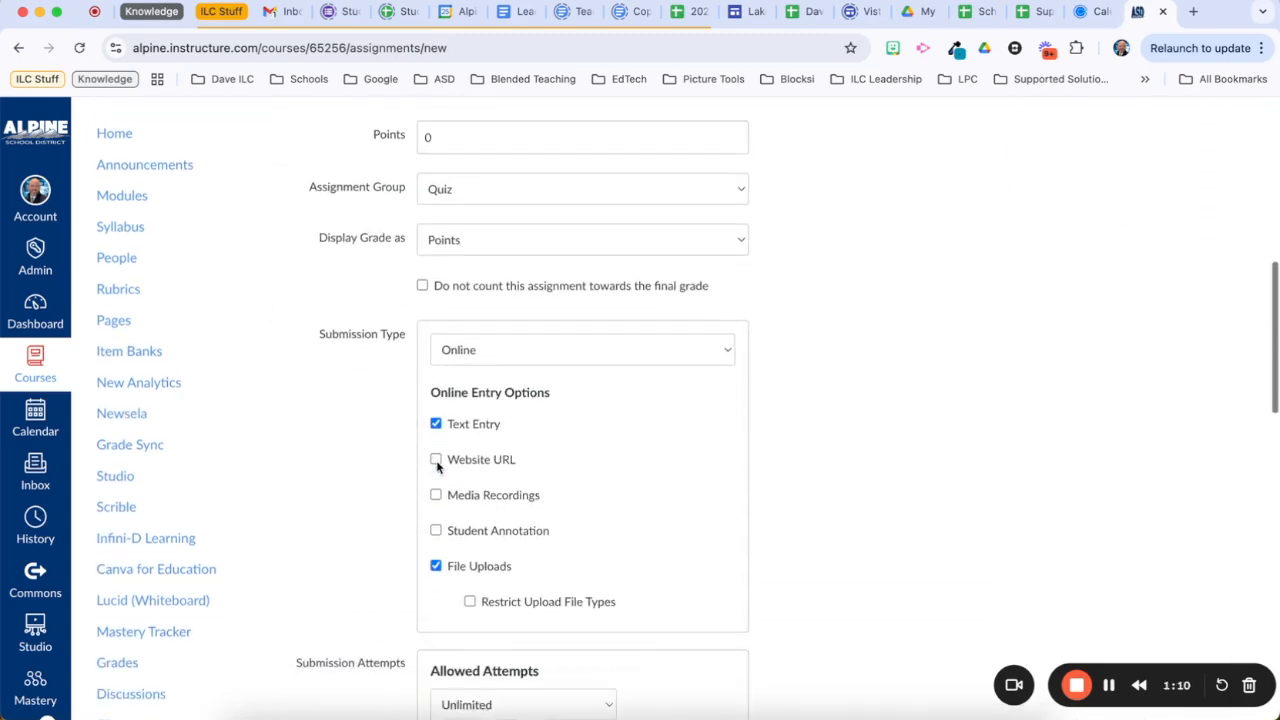
click(708, 336)
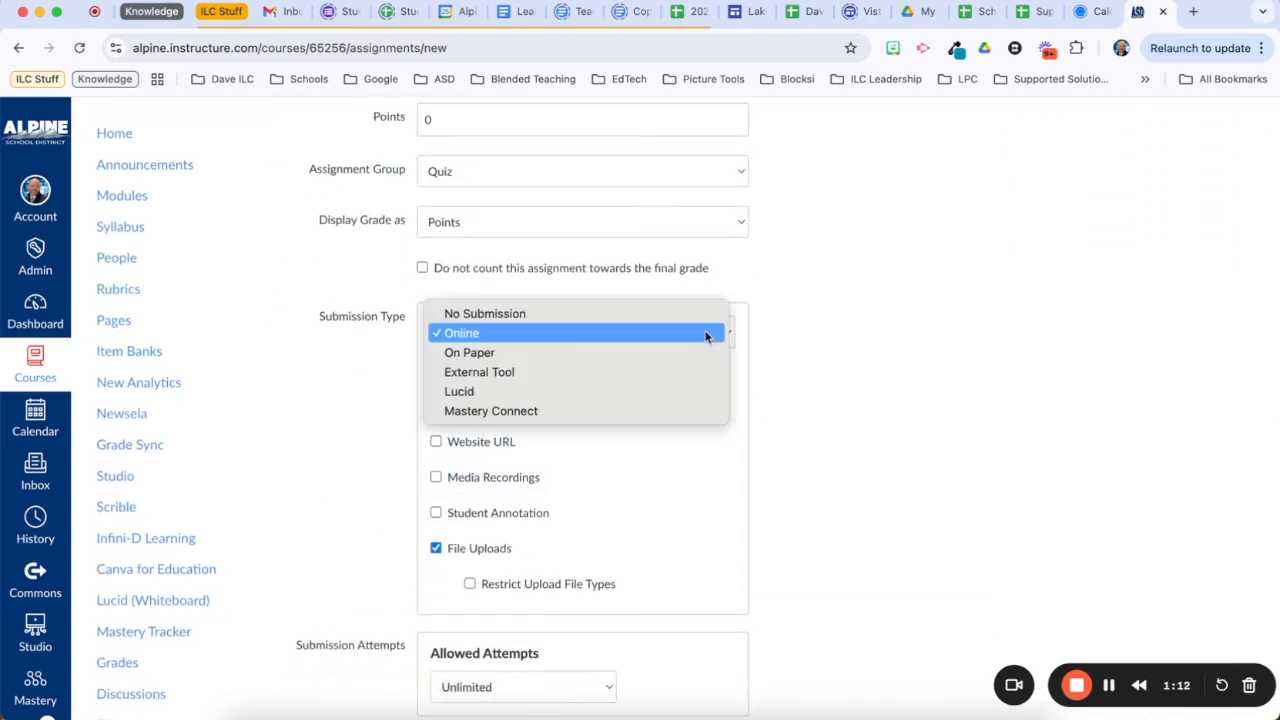
click(541, 375)
click(709, 436)
scroll(674, 447, down, 10)
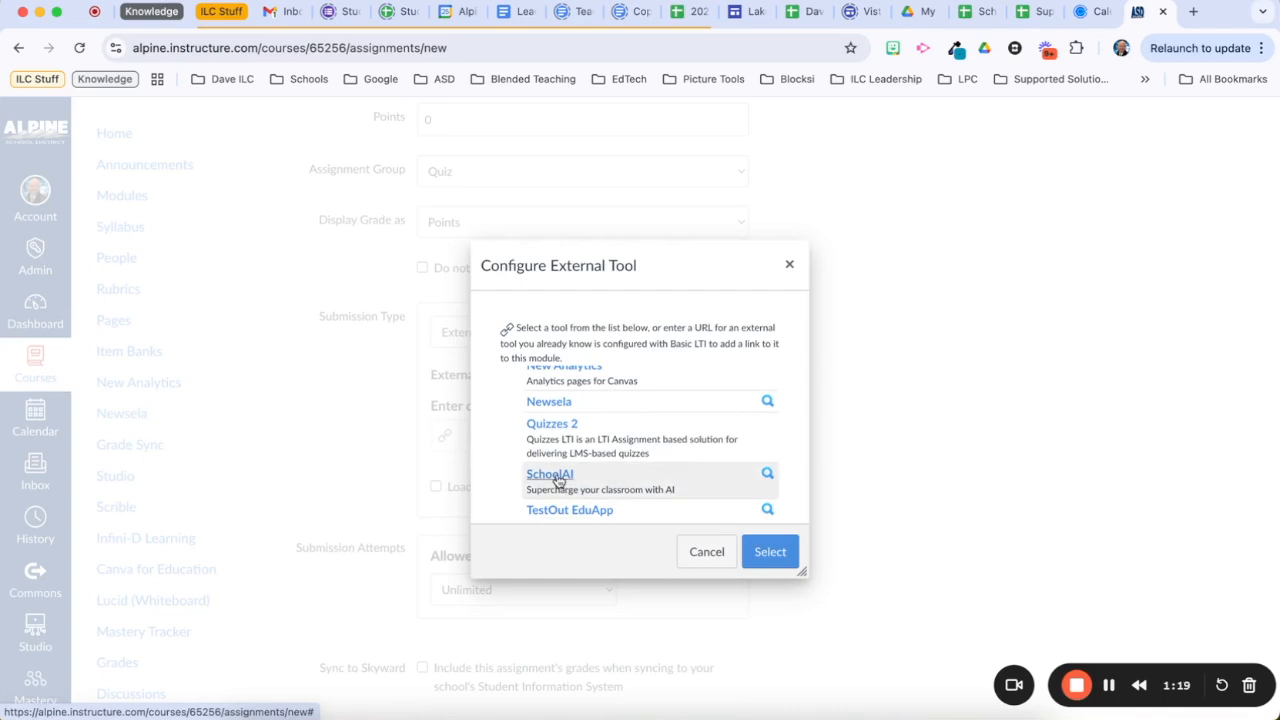
click(551, 475)
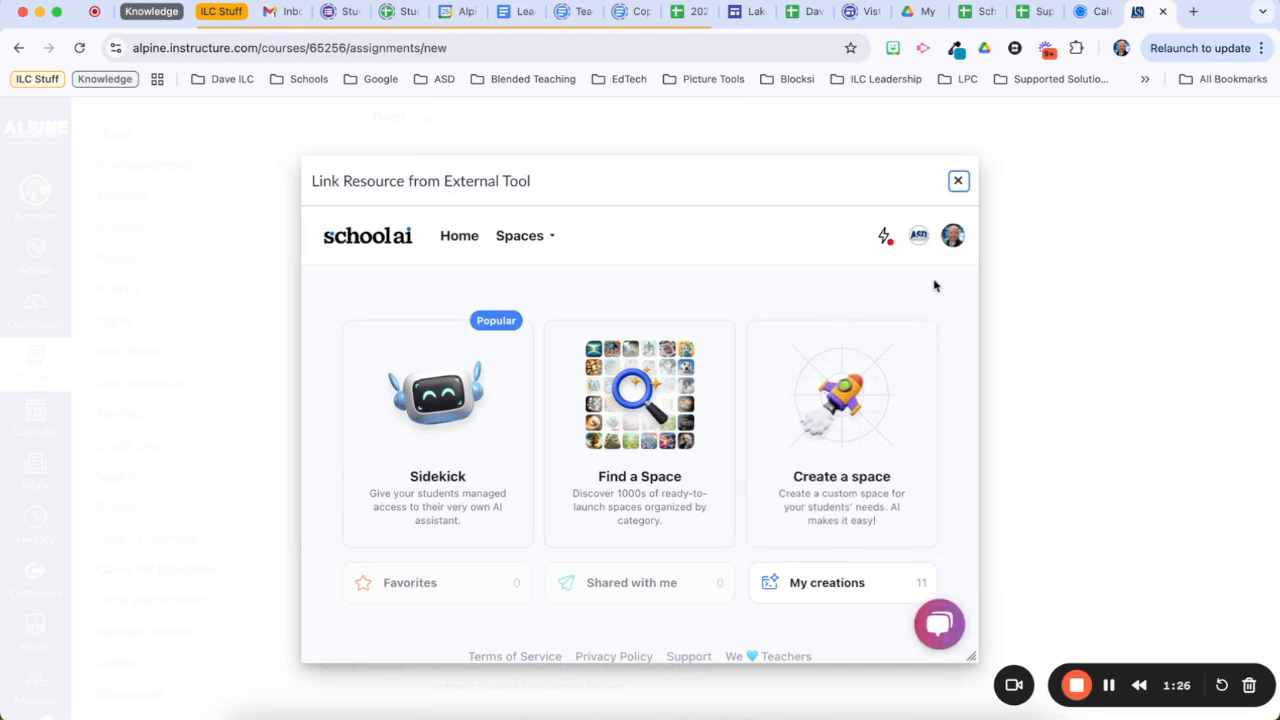
Add the English Tutor space from My creations and confirm SchoolAI as the assignment's external tool
scroll(957, 403, down, 1)
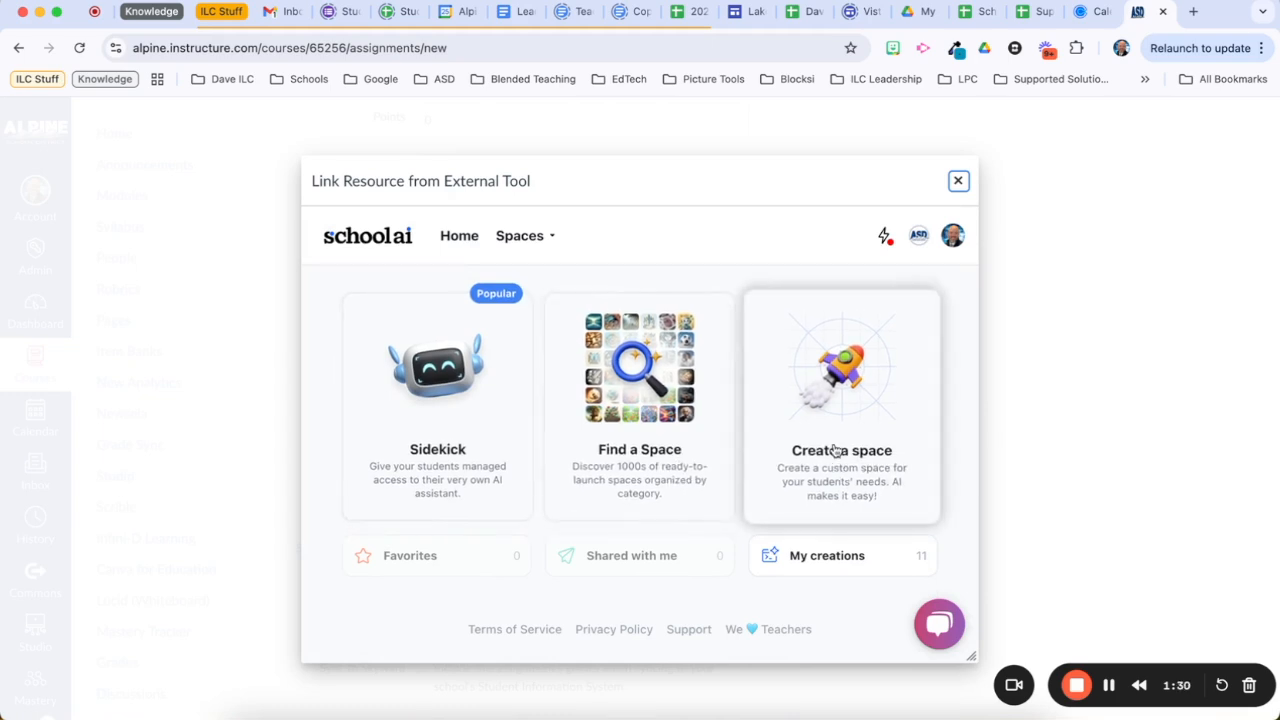
click(838, 557)
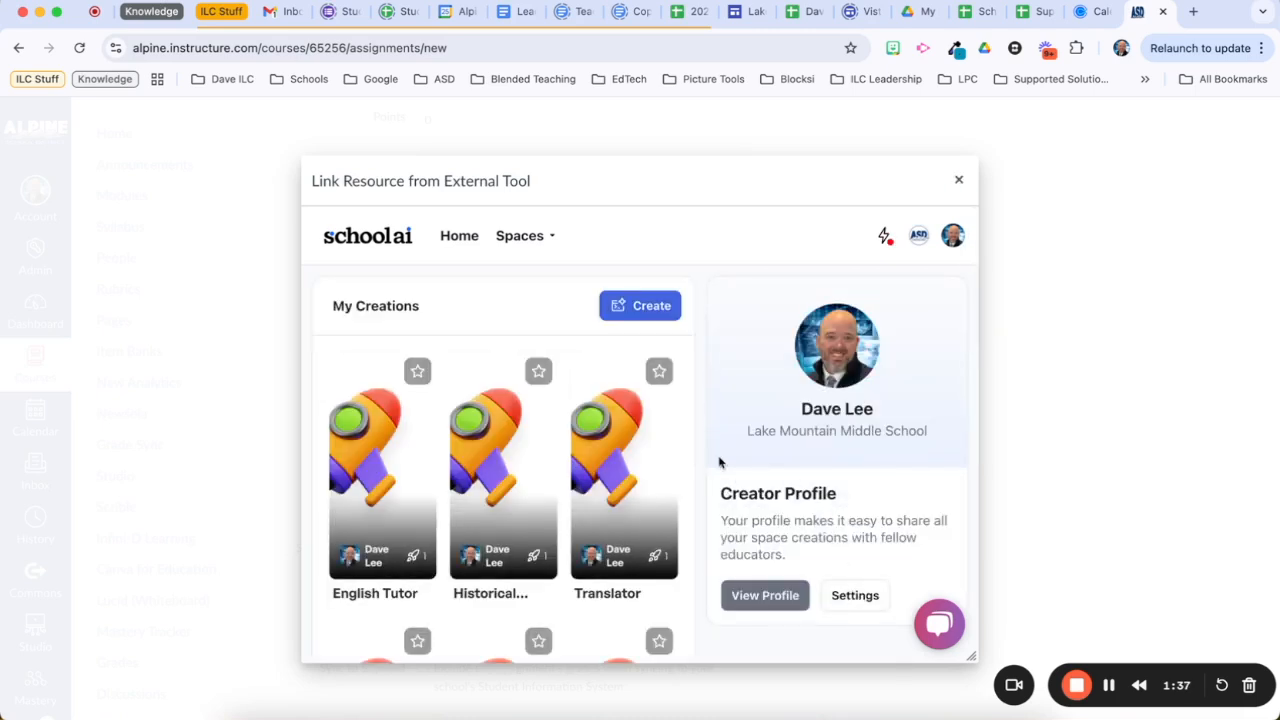
click(380, 489)
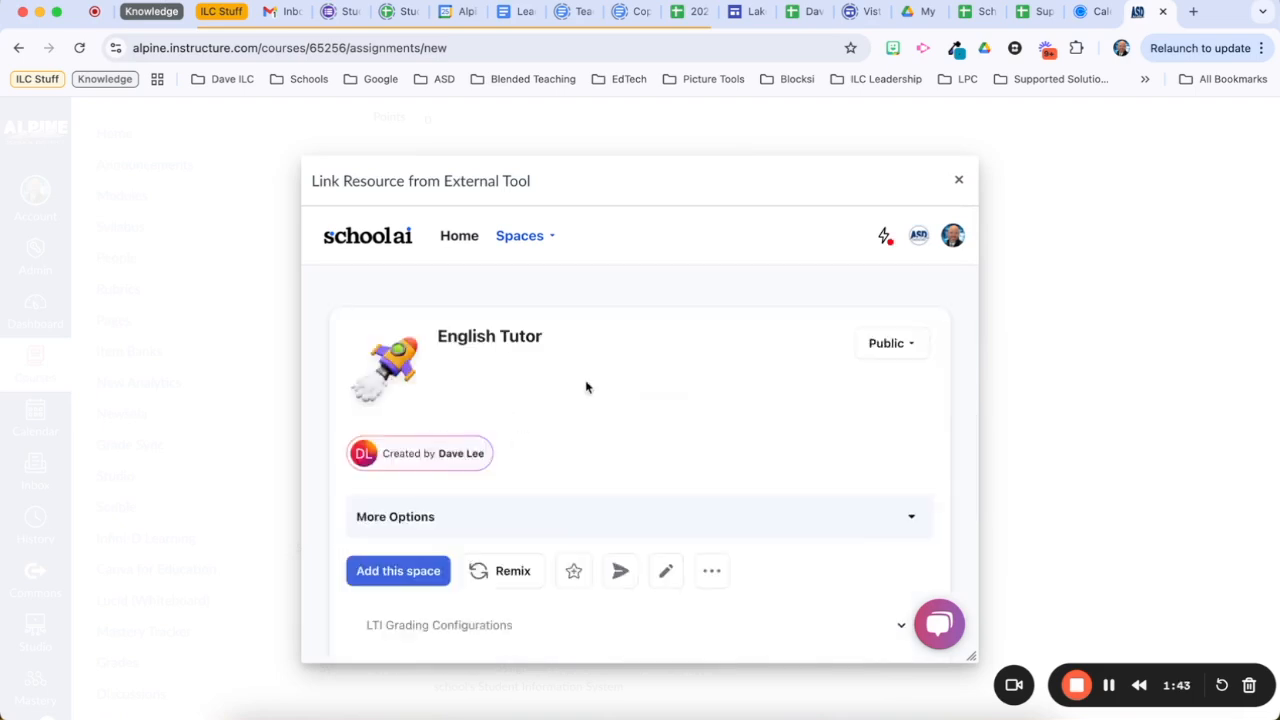
scroll(749, 426, down, 2)
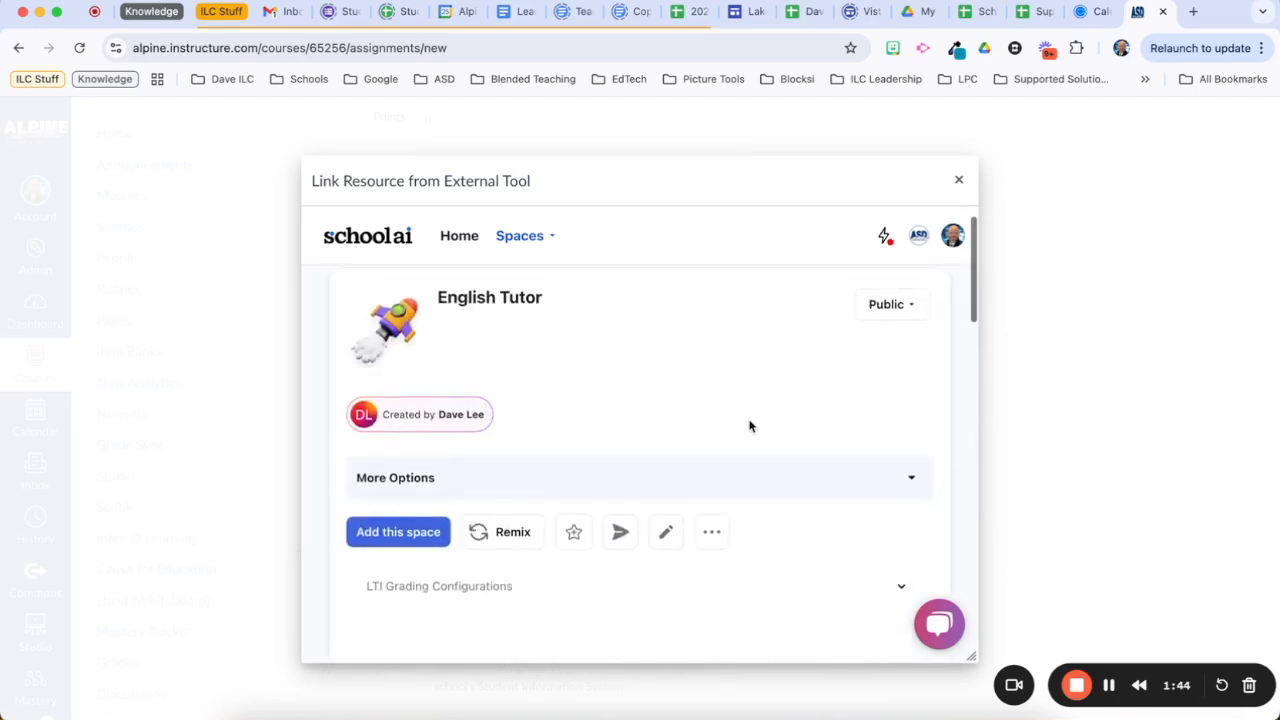
scroll(634, 556, down, 10)
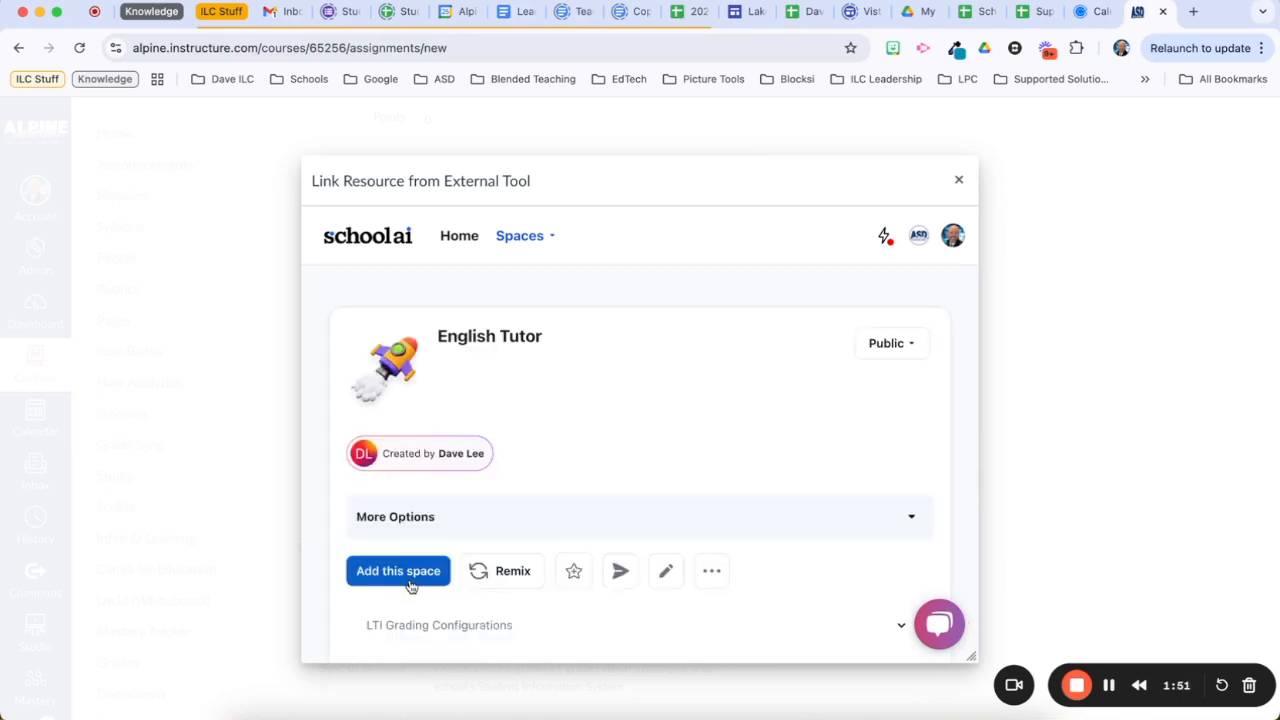
click(396, 575)
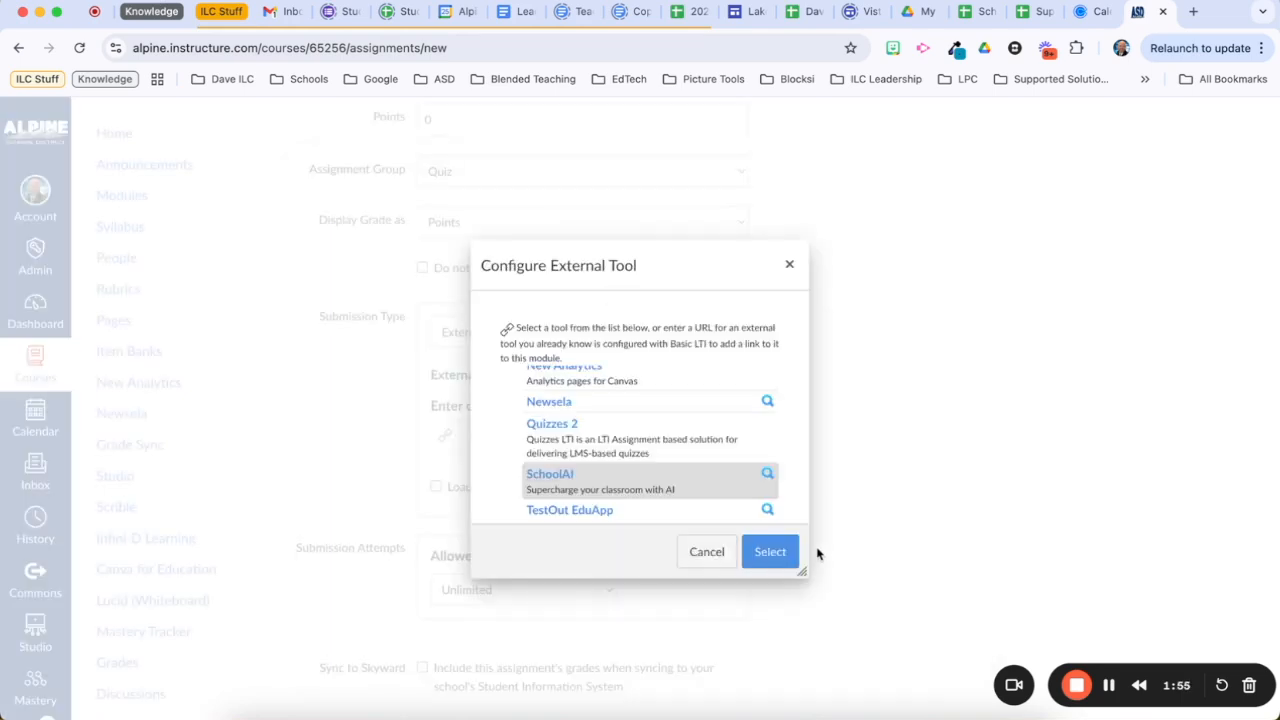
click(767, 553)
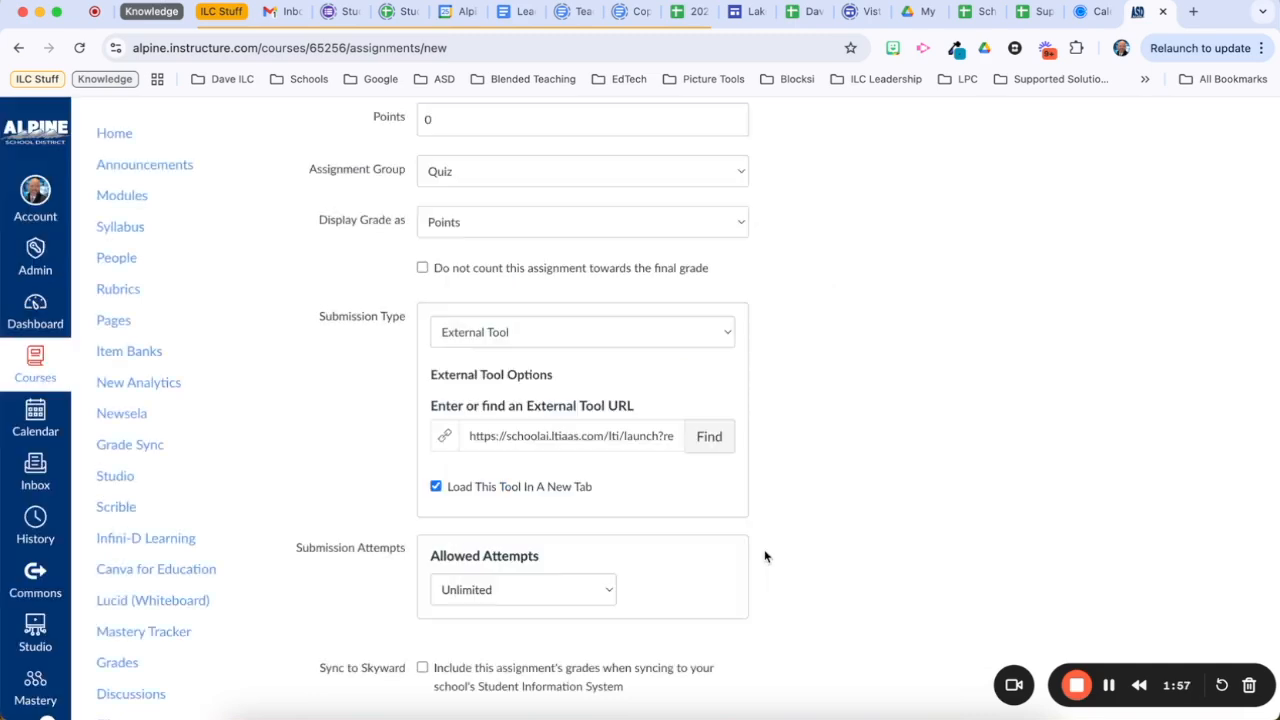
Save and publish the assignment, and load its English Tutor tool in a new window from Student View
scroll(893, 505, down, 10)
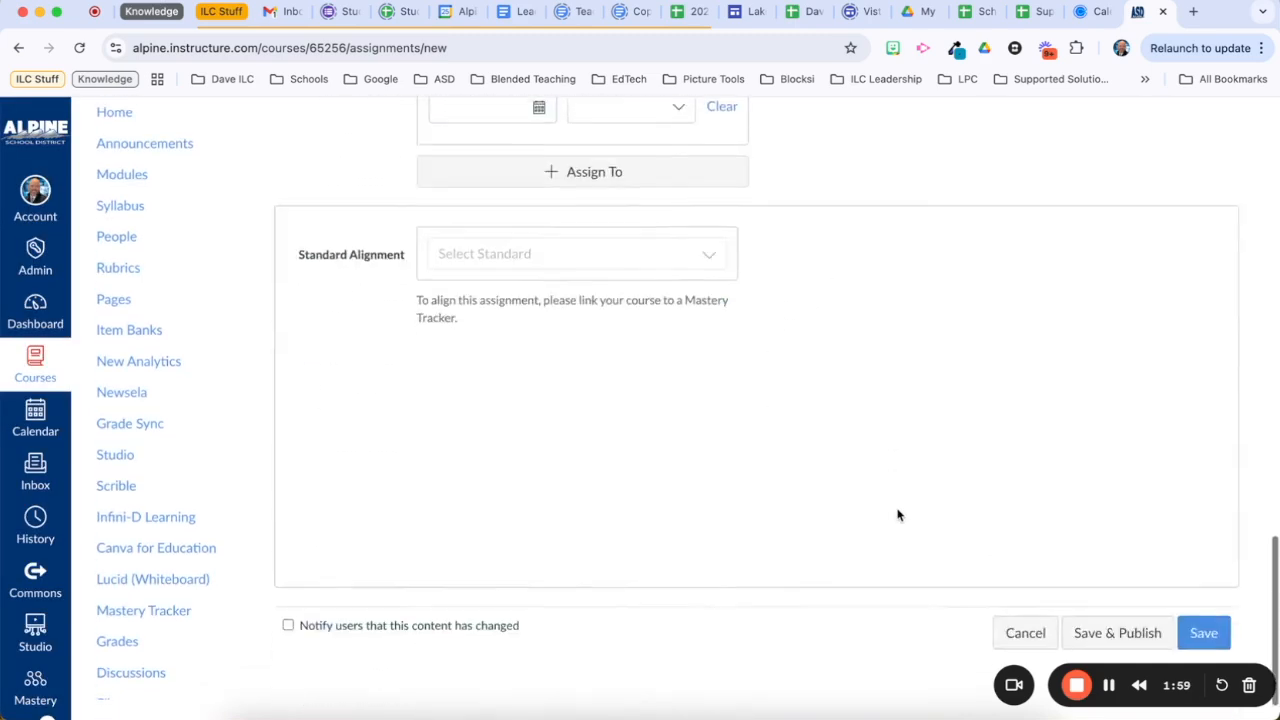
click(1117, 653)
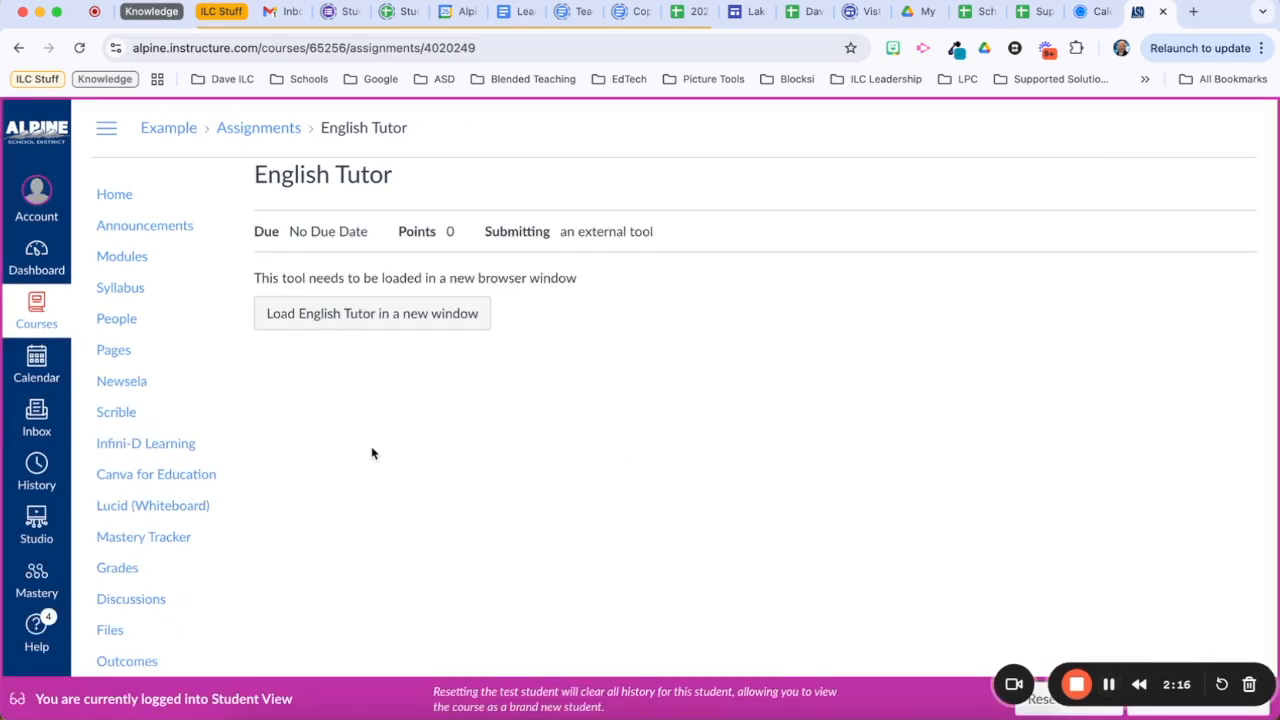
click(346, 311)
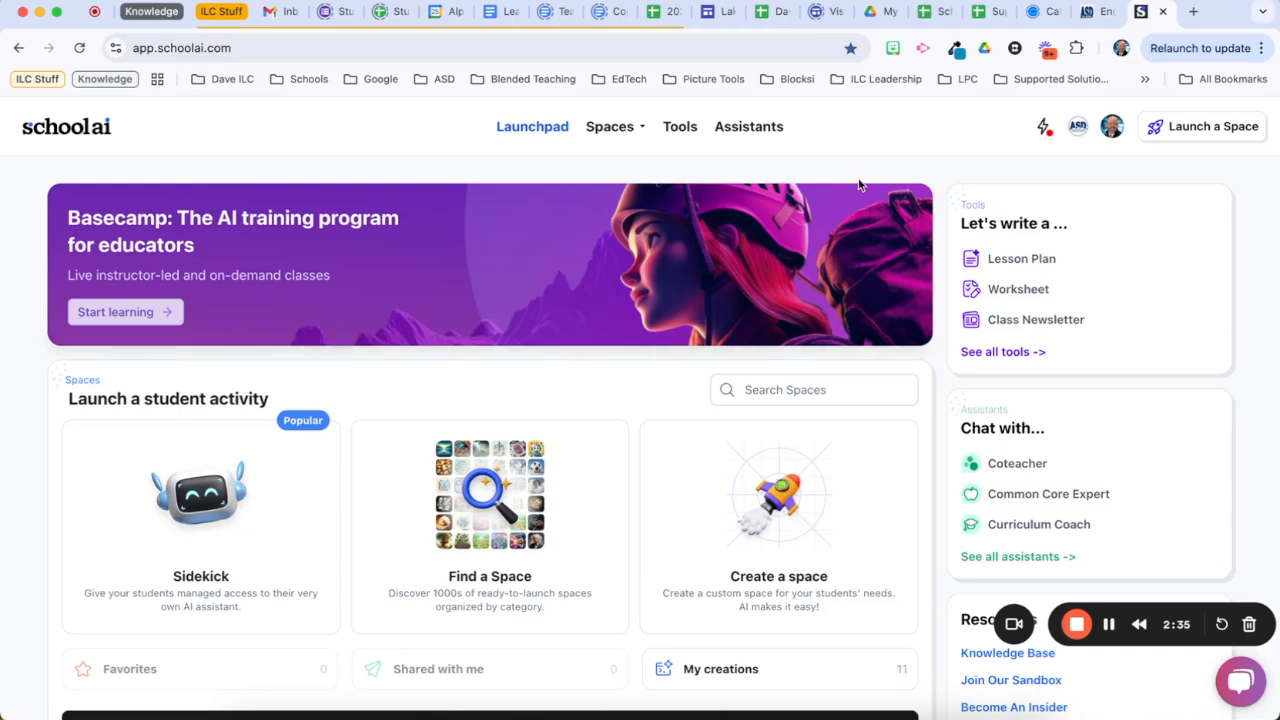
Open a chat with the Space Designer assistant in SchoolAI
click(755, 132)
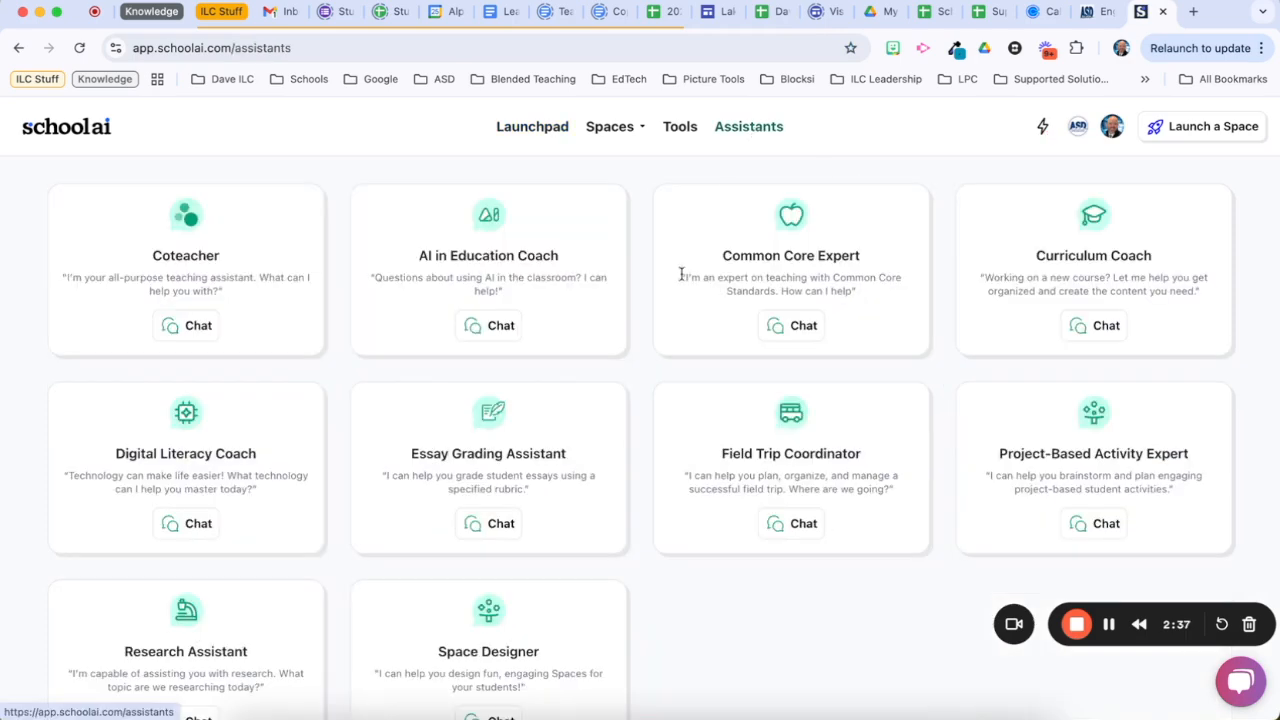
scroll(669, 560, down, 3)
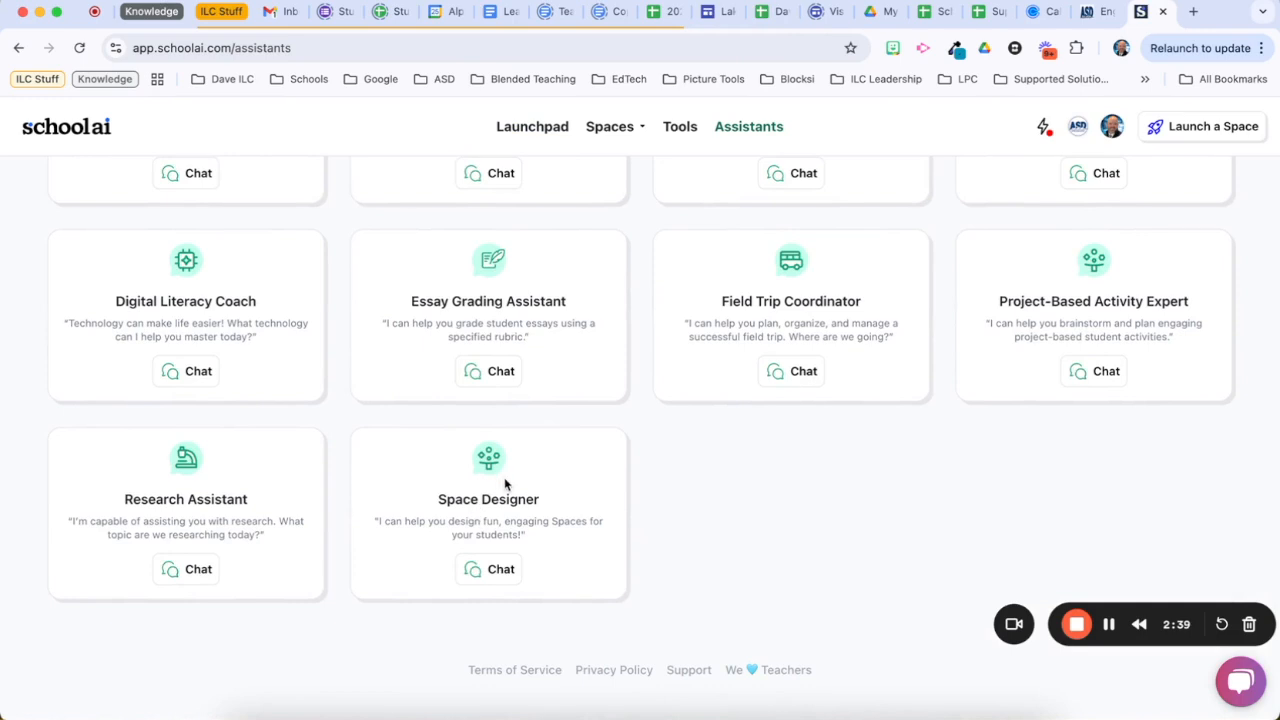
click(480, 569)
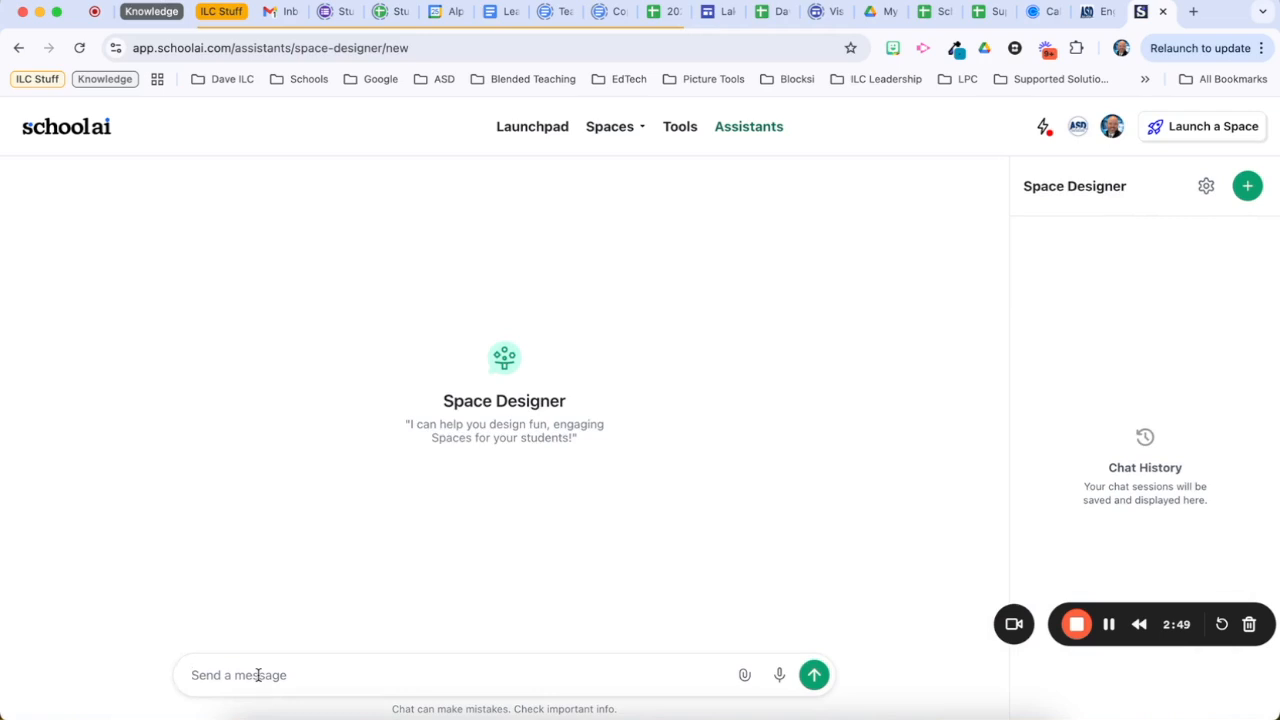
Send the request "Create a space for my students to give them feedback for coming up with ideas for an essay on the industrial revolution"
text(Create a space for my stud)
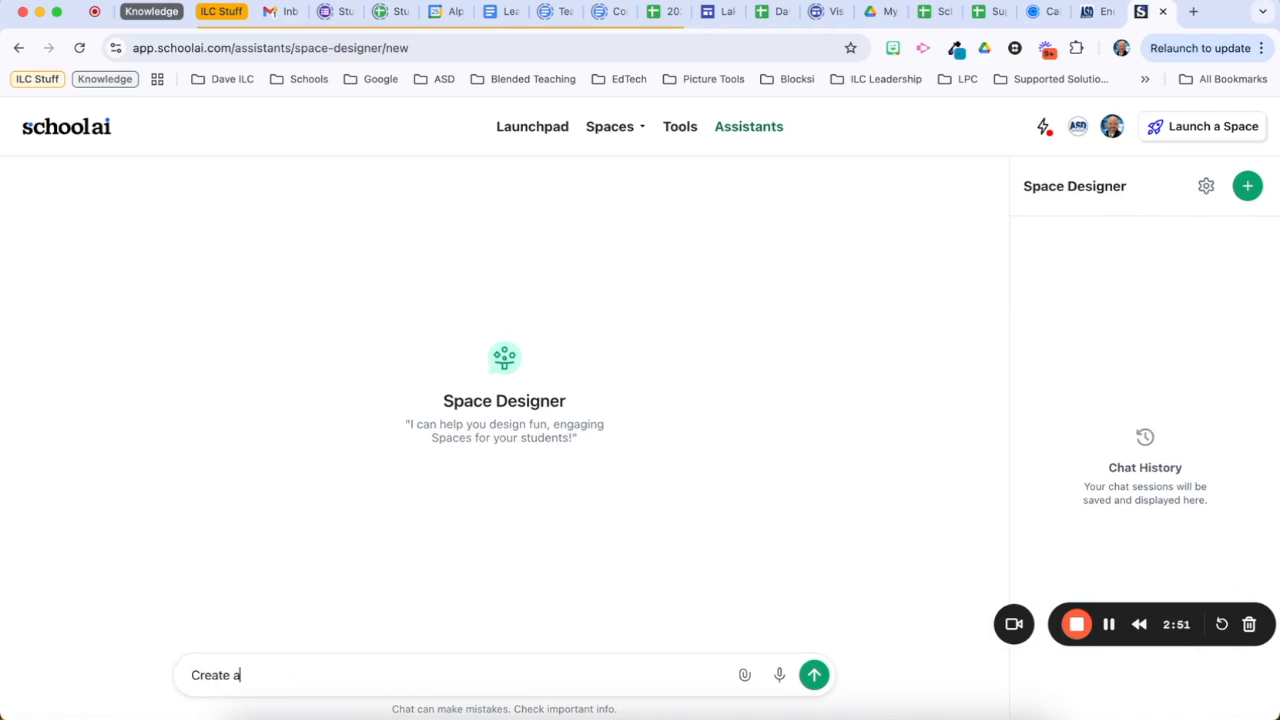
text(ents to give them feedback on a creative writing)
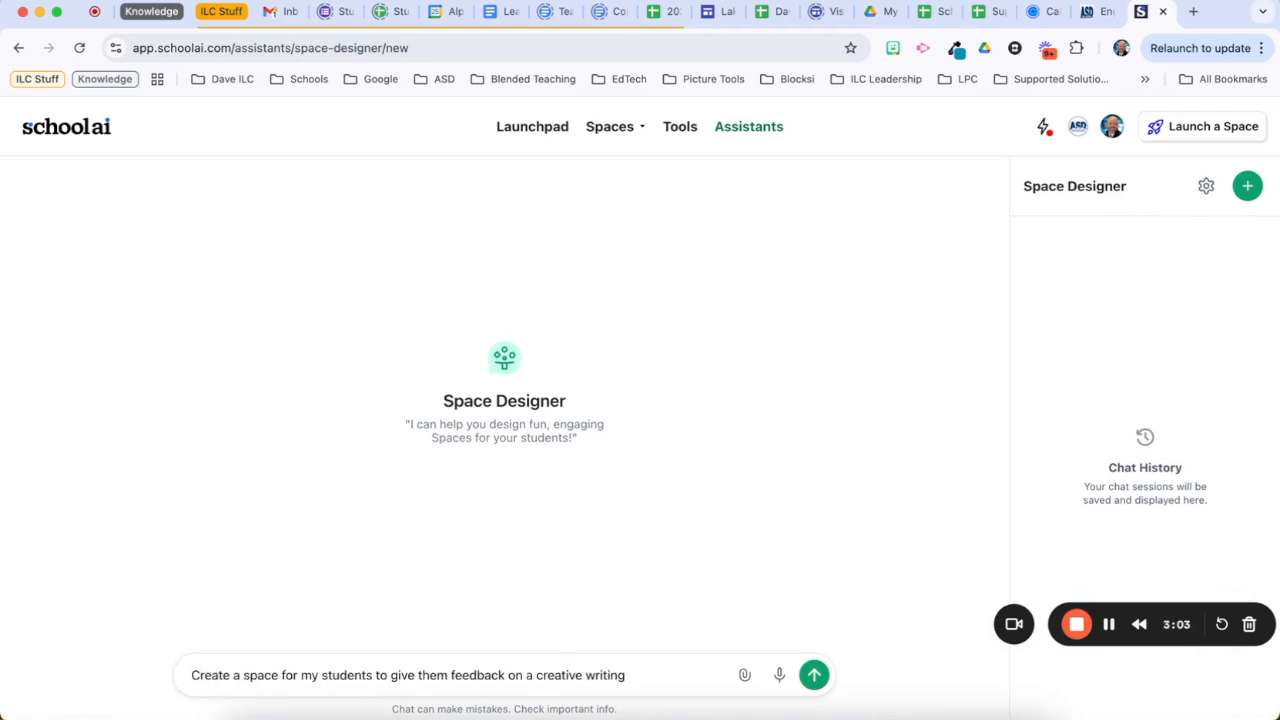
key(BackSpace)
key(BackSpace)
key(BackSpace)
key(BackSpace)
key(BackSpace)
key(BackSpace)
key(BackSpace)
key(BackSpace)
key(BackSpace)
key(BackSpace)
key(BackSpace)
key(BackSpace)
key(BackSpace)
key(BackSpace)
key(BackSpace)
key(BackSpace)
key(BackSpace)
key(BackSpace)
key(BackSpace)
key(BackSpace)
text(a parag)
key(BackSpace)
key(BackSpace)
key(BackSpace)
key(BackSpace)
key(BackSpace)
key(BackSpace)
key(BackSpace)
text(for coming up with ideas for an essay on the industrial revolution)
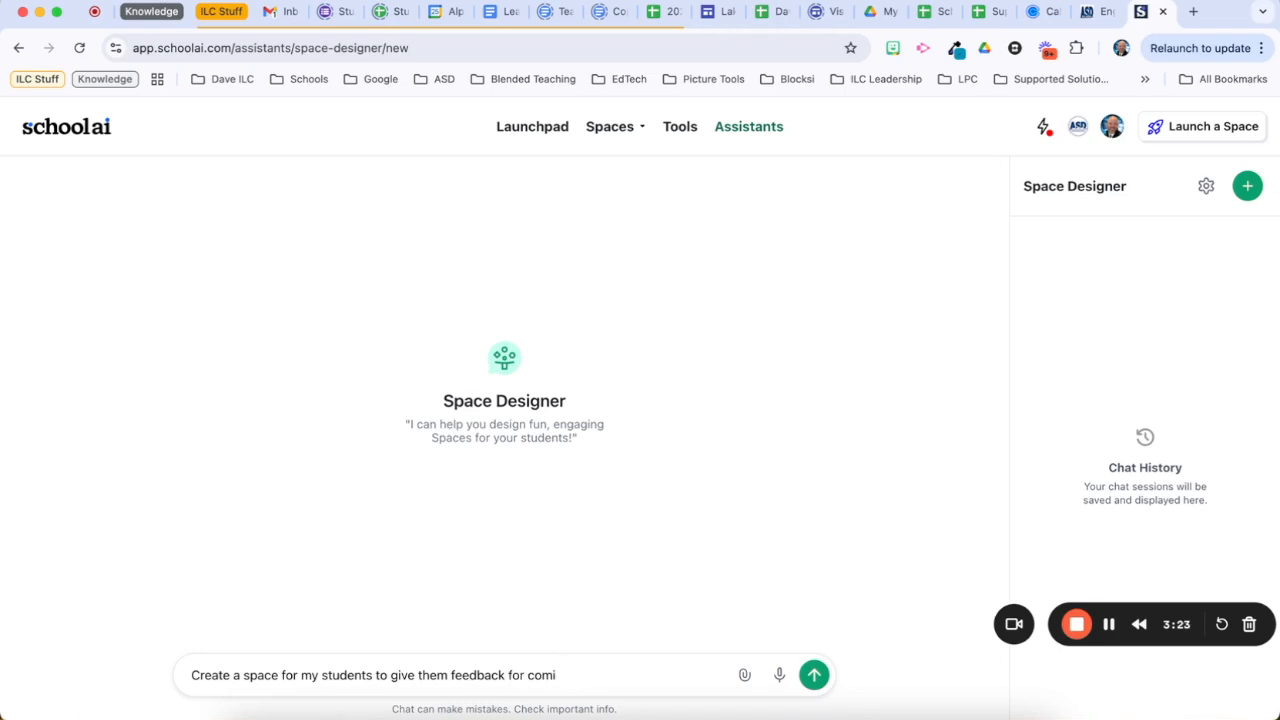
key(Return)
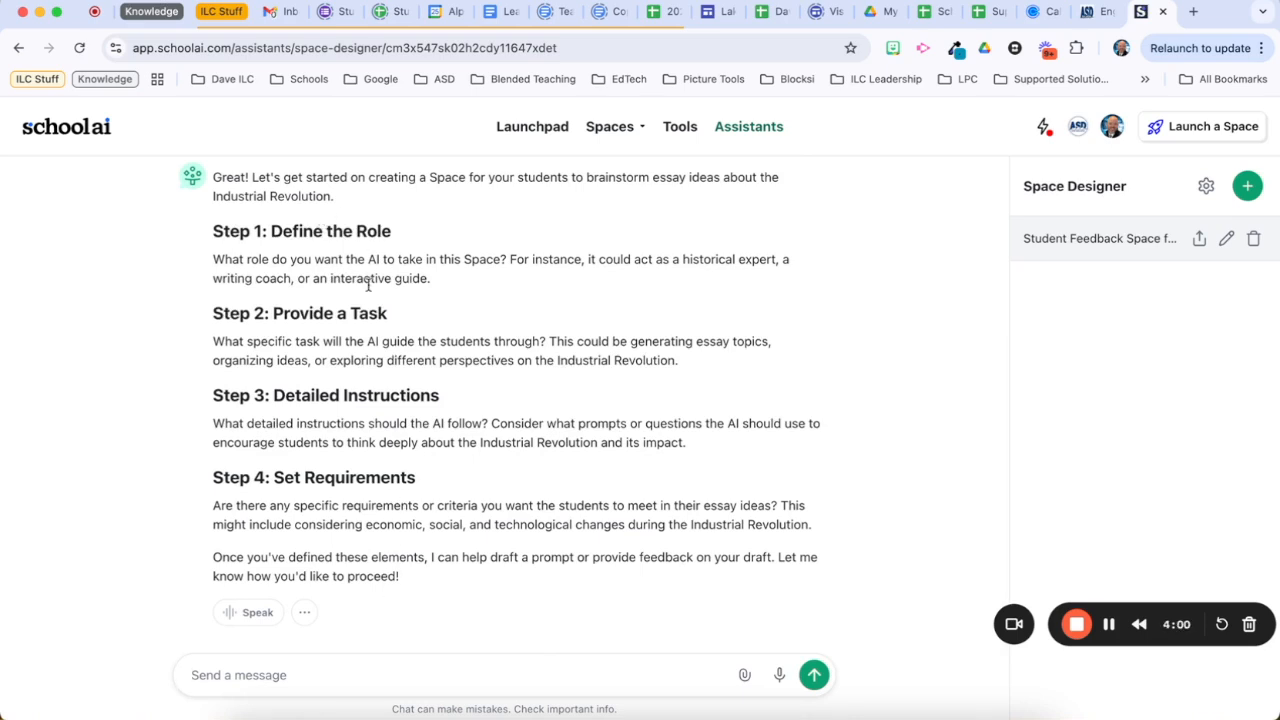
Review the suggested design steps and instruct the assistant to act as a tutor that asks guiding questions without giving answers
scroll(355, 245, up, 2)
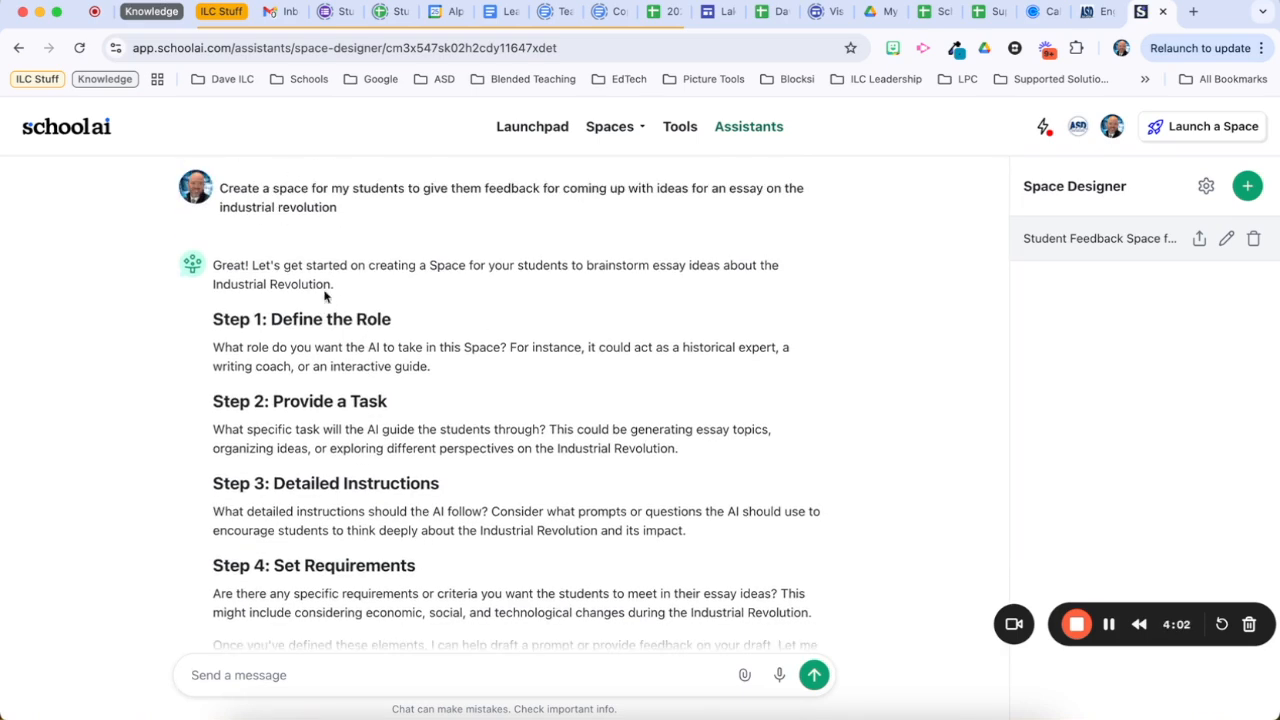
scroll(388, 393, down, 2)
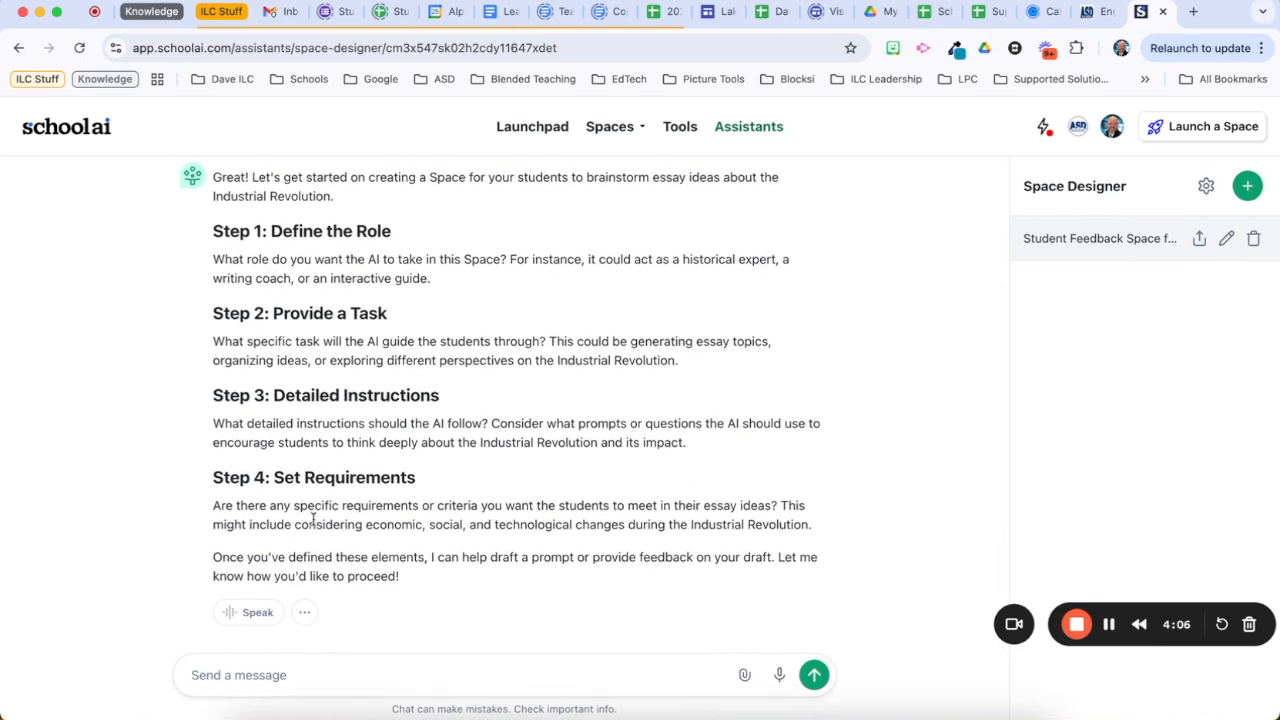
text(Act as a tutor, but don't give answers. Ask questions to guide the students.)
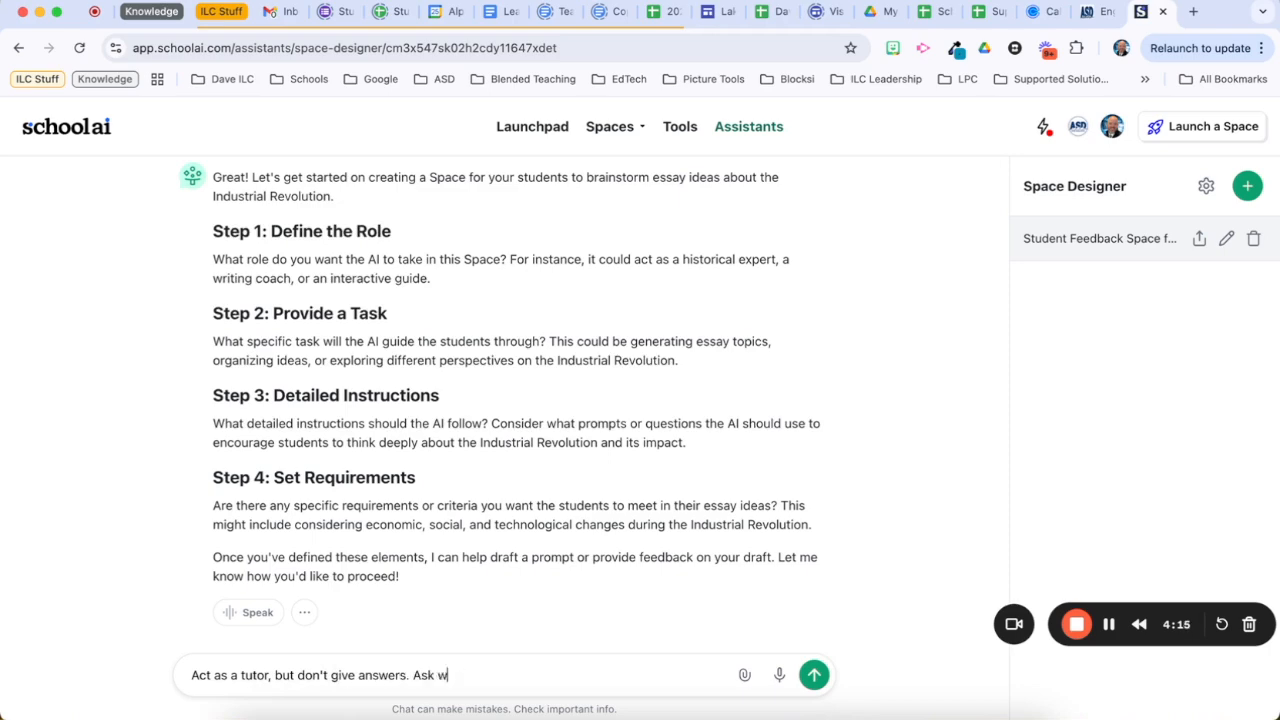
click(814, 675)
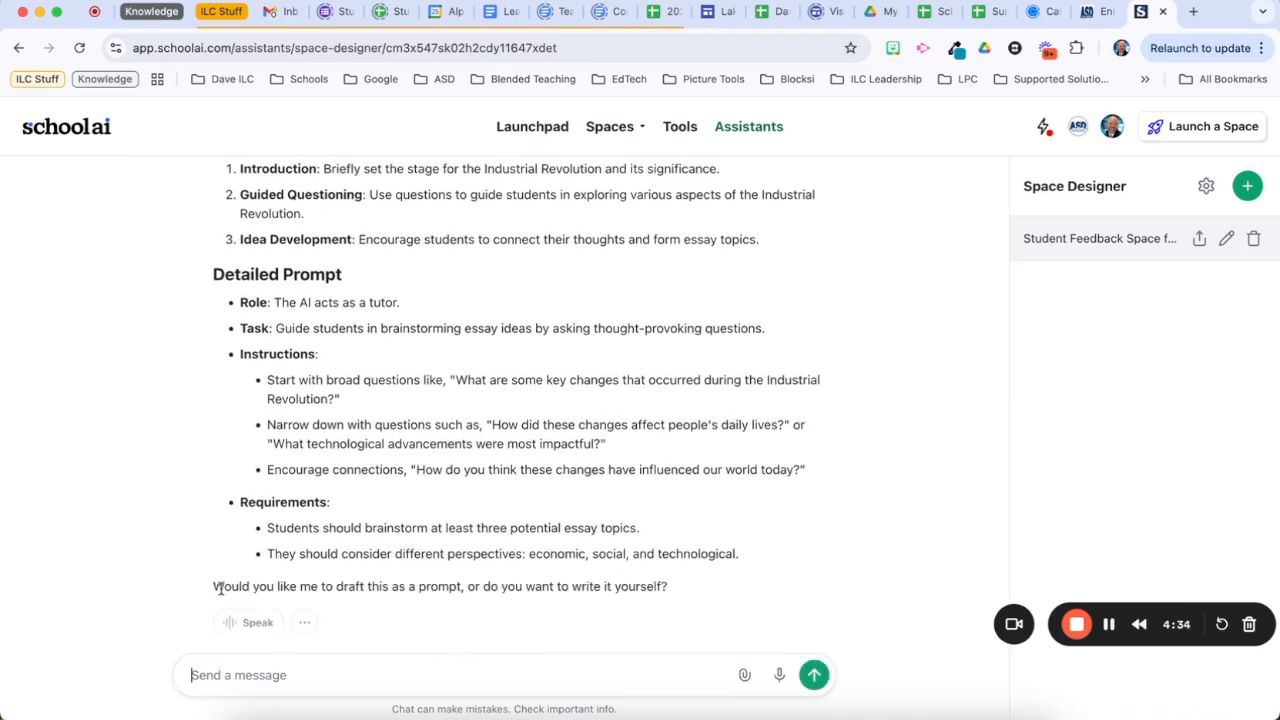
Reply "Yes, draft this as a prompt" to the assistant's follow-up question
text(Yes,m)
text(raft this as a prompt)
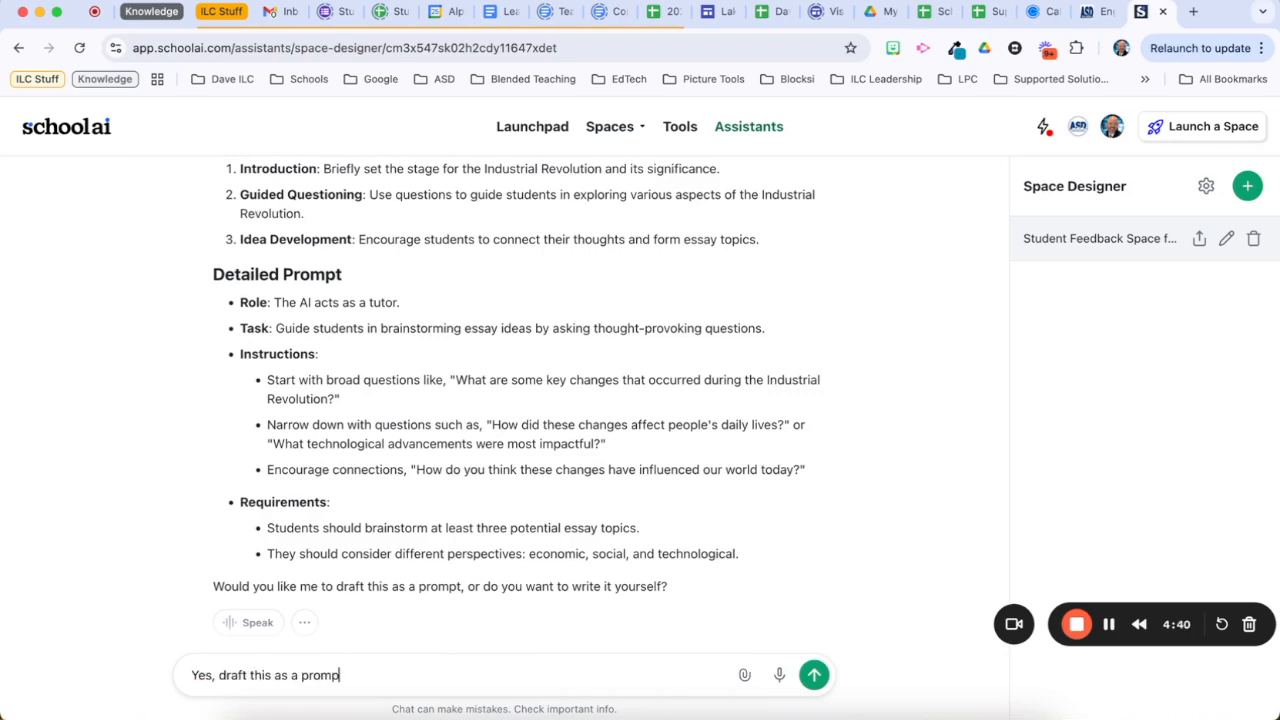
key(Return)
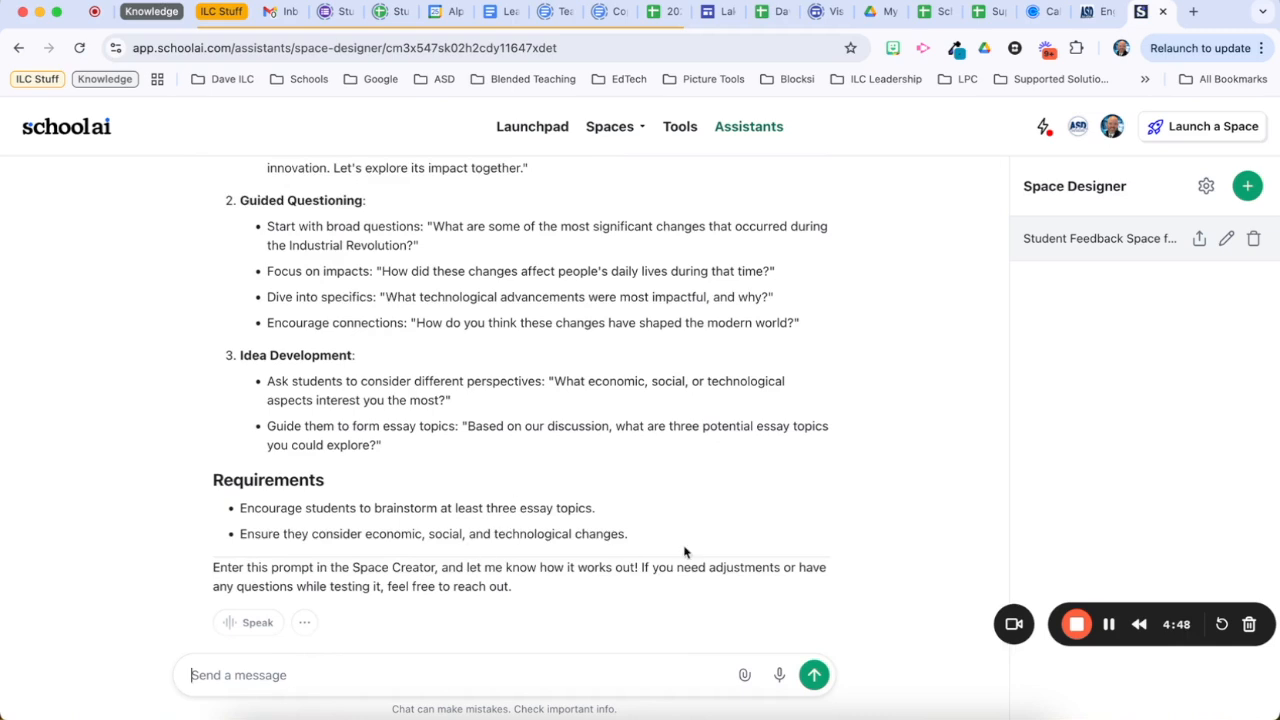
Select the drafted prompt from Context through Requirements for copying, and open the page for creating and managing custom spaces
drag(637, 534, 211, 371)
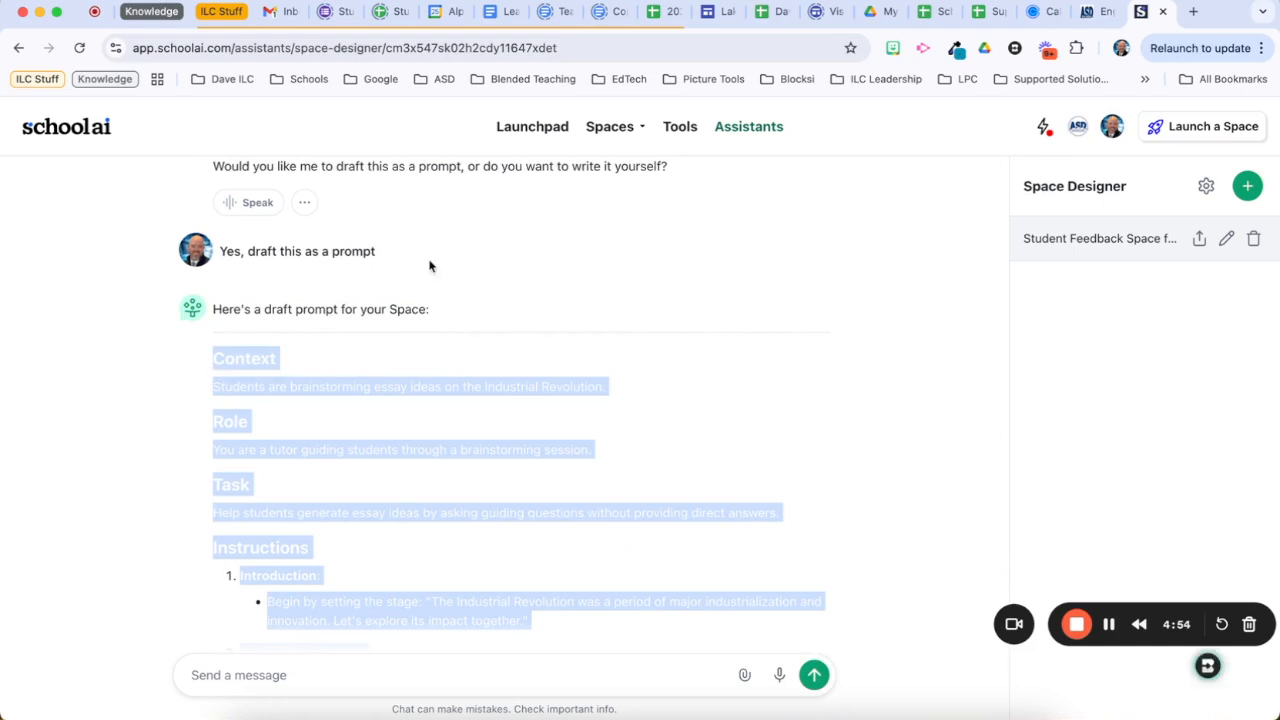
mouse_move(648, 128)
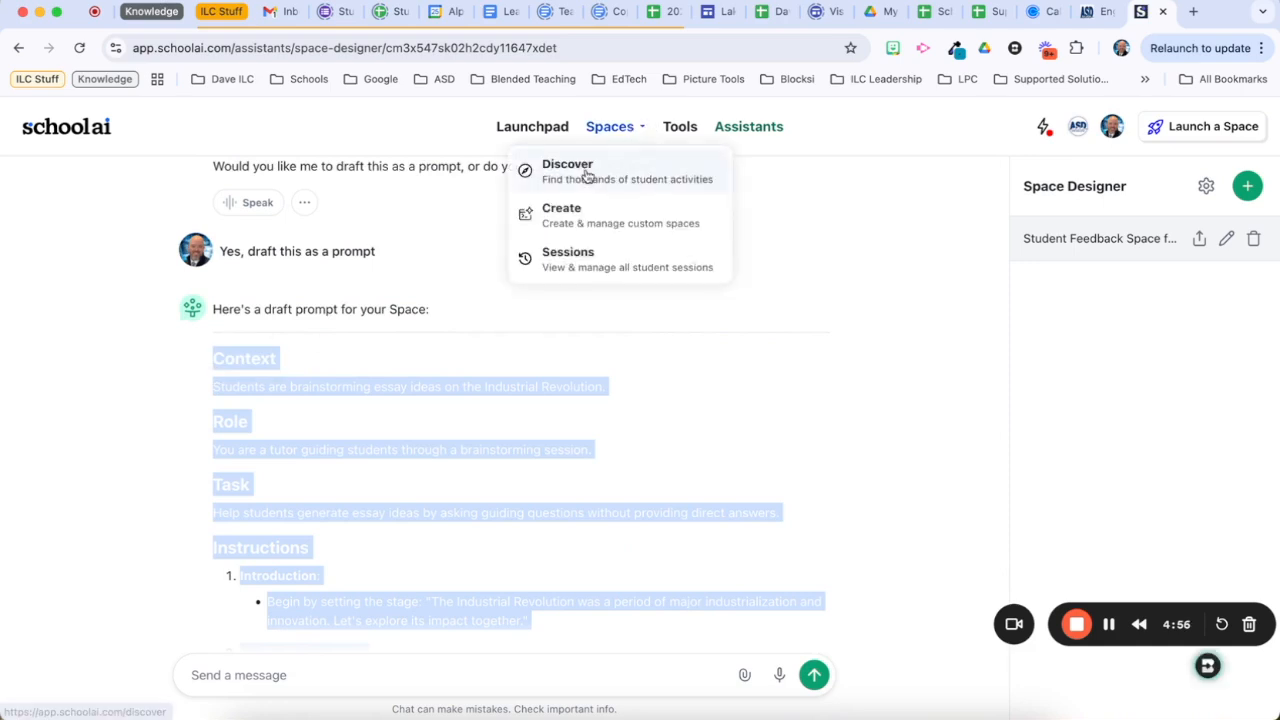
click(575, 211)
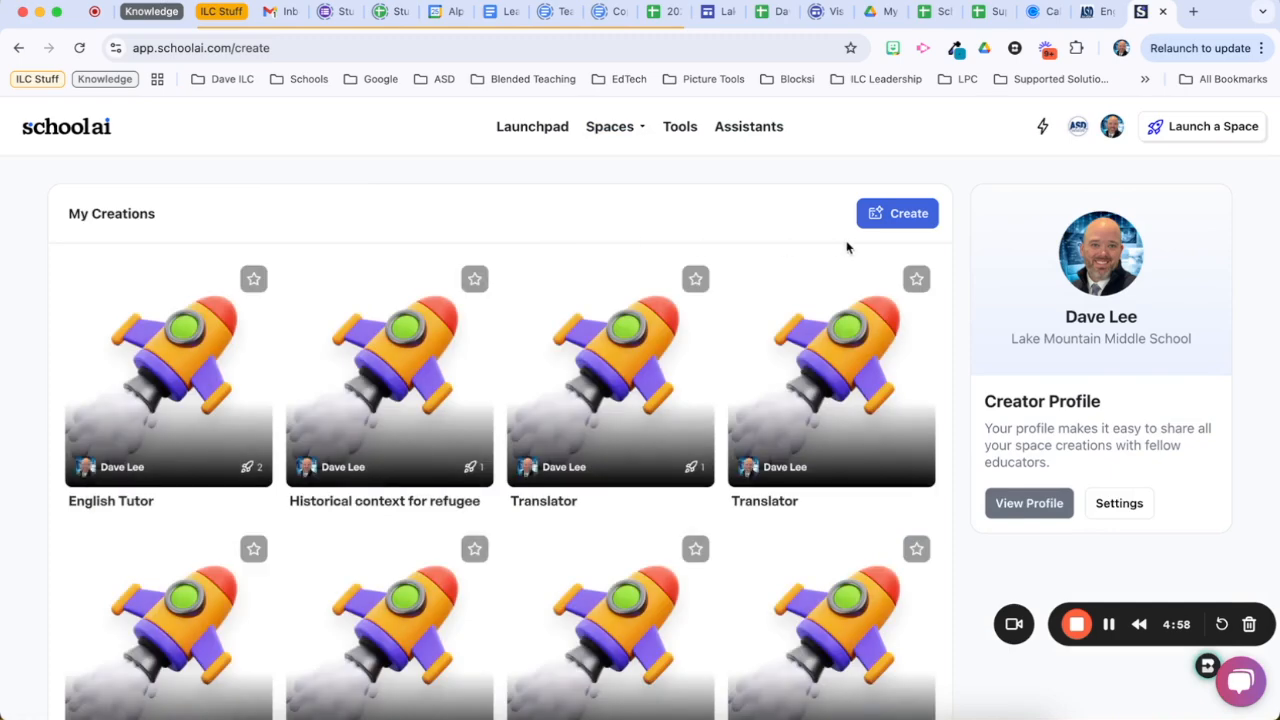
click(918, 219)
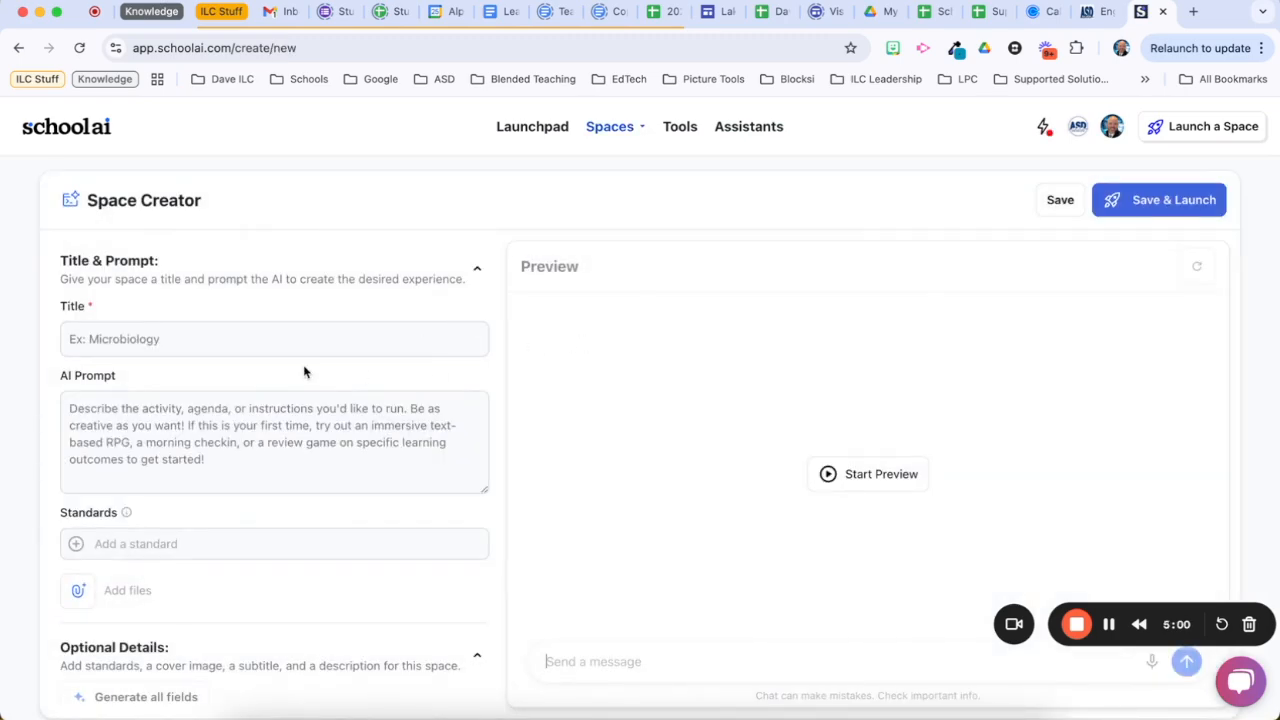
click(166, 426)
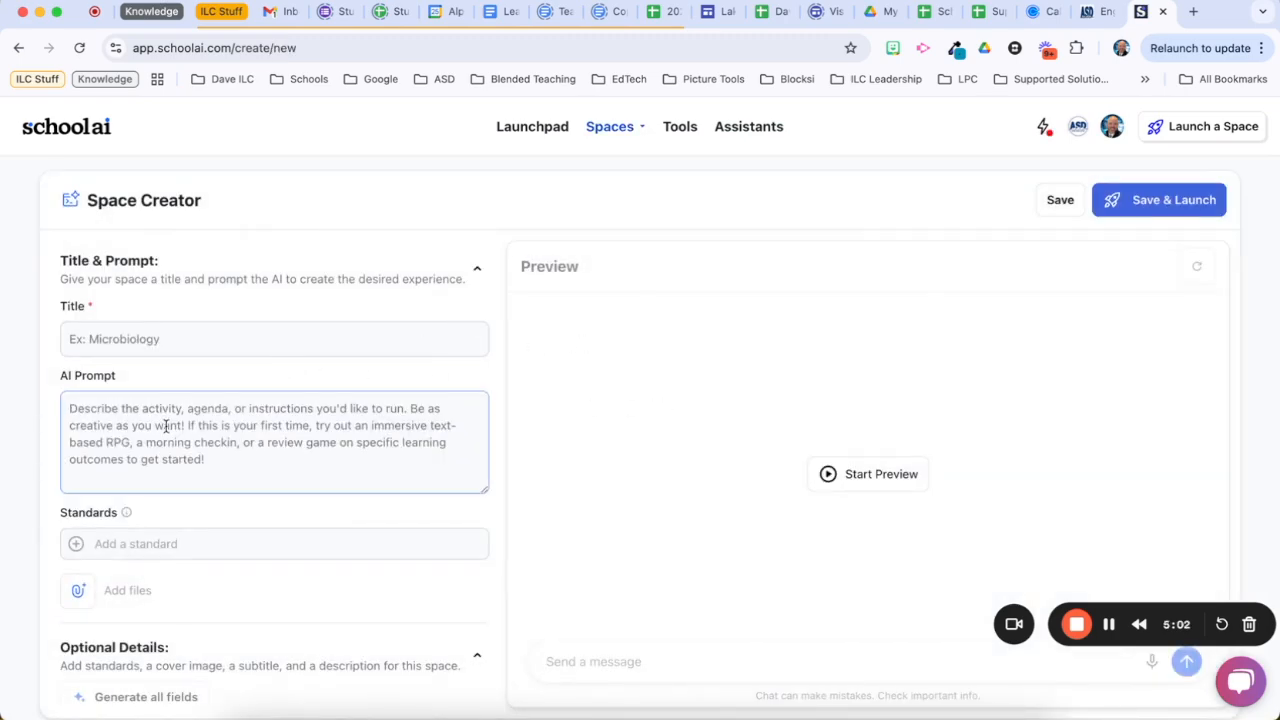
key(super+v)
click(145, 338)
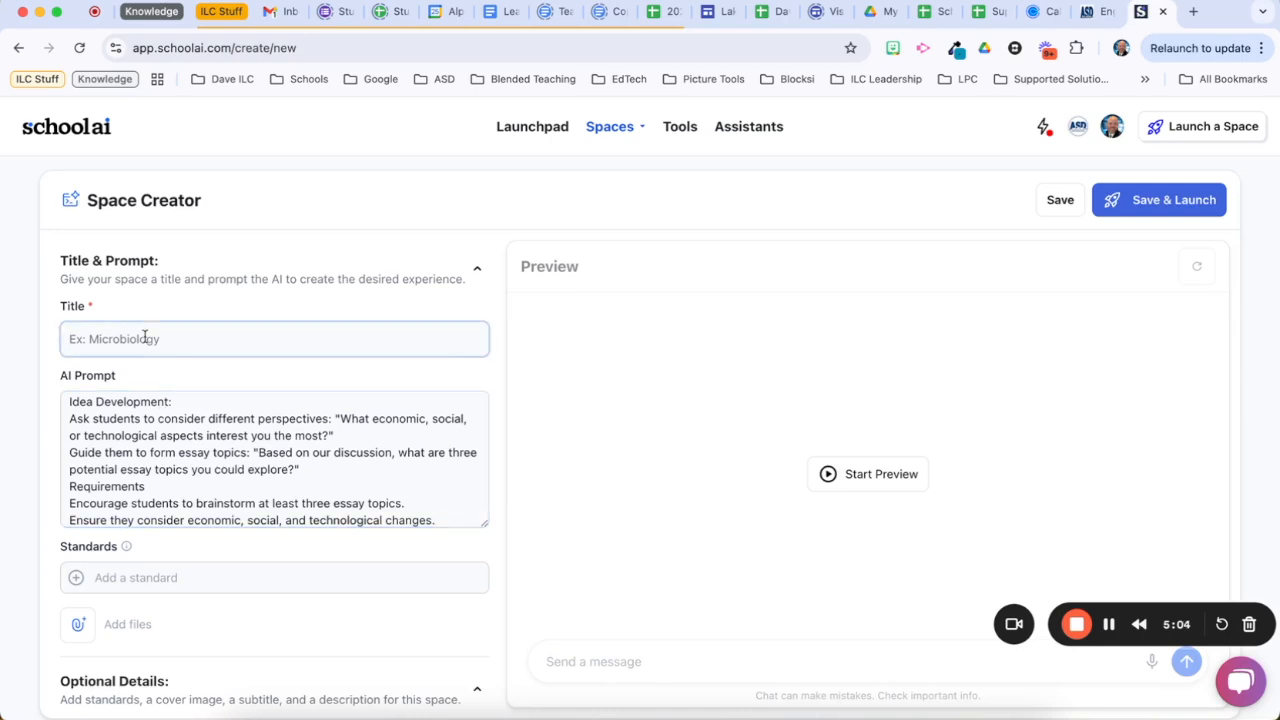
text(Industrial Revolution)
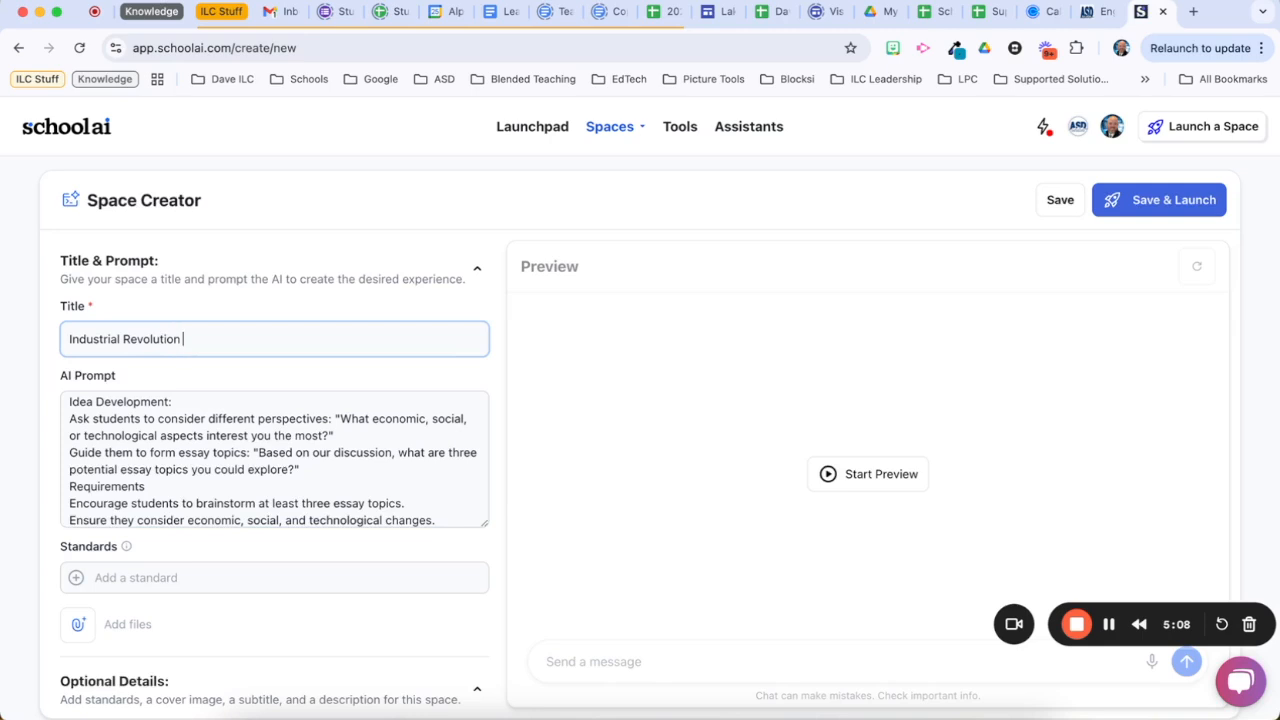
scroll(283, 420, down, 1)
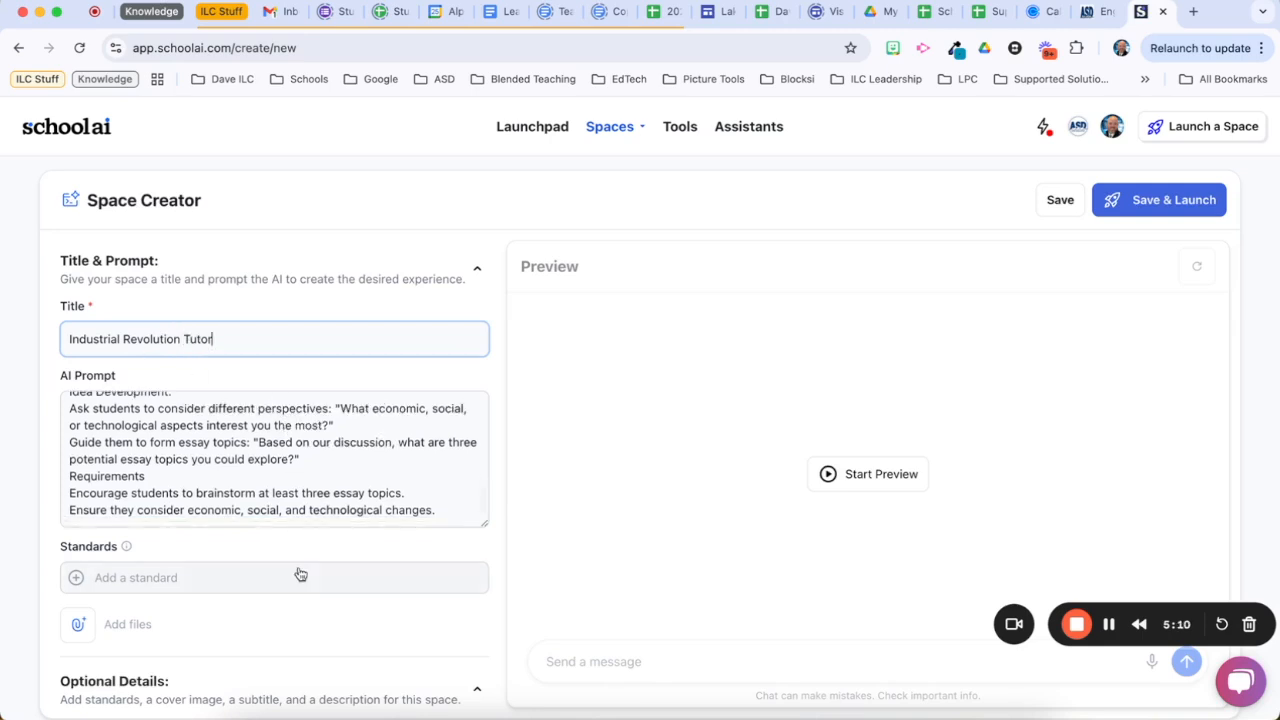
scroll(300, 560, down, 5)
scroll(309, 490, down, 2)
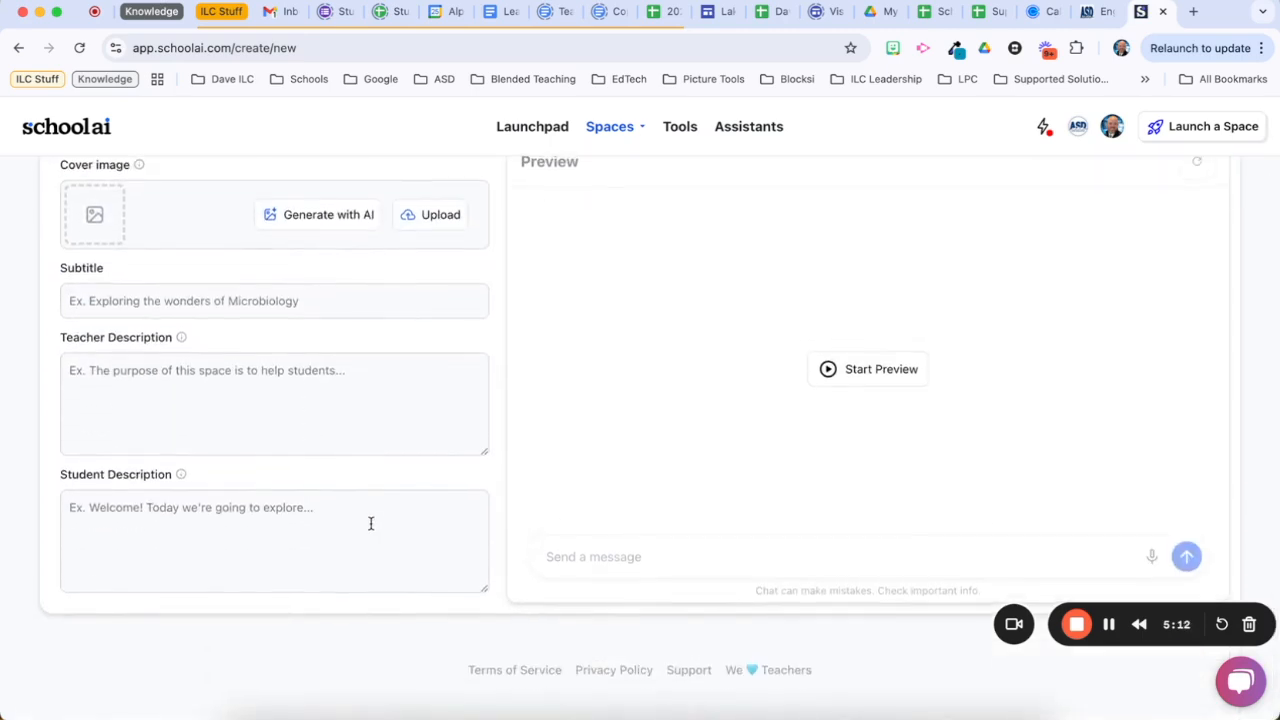
scroll(369, 523, up, 3)
scroll(657, 423, up, 1)
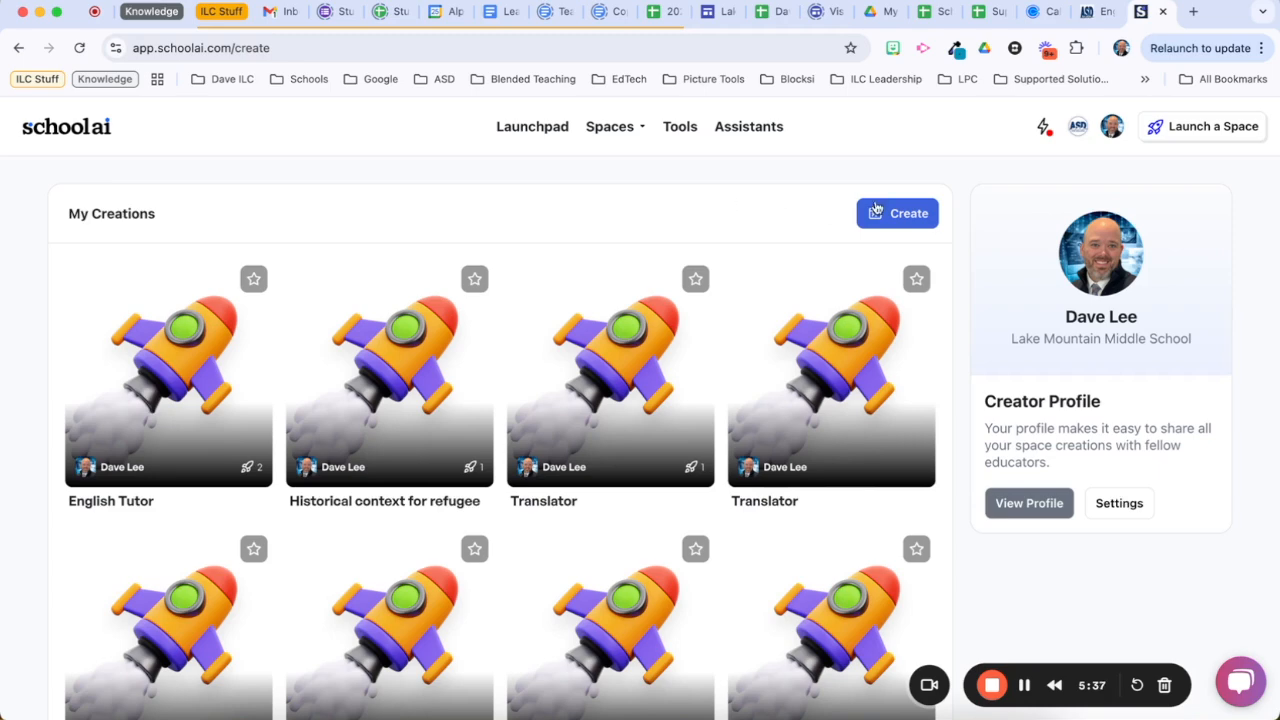
Create a new space titled "Testing" and paste the copied Industrial Revolution tutor prompt as its AI prompt
click(905, 214)
click(124, 341)
text(Testing)
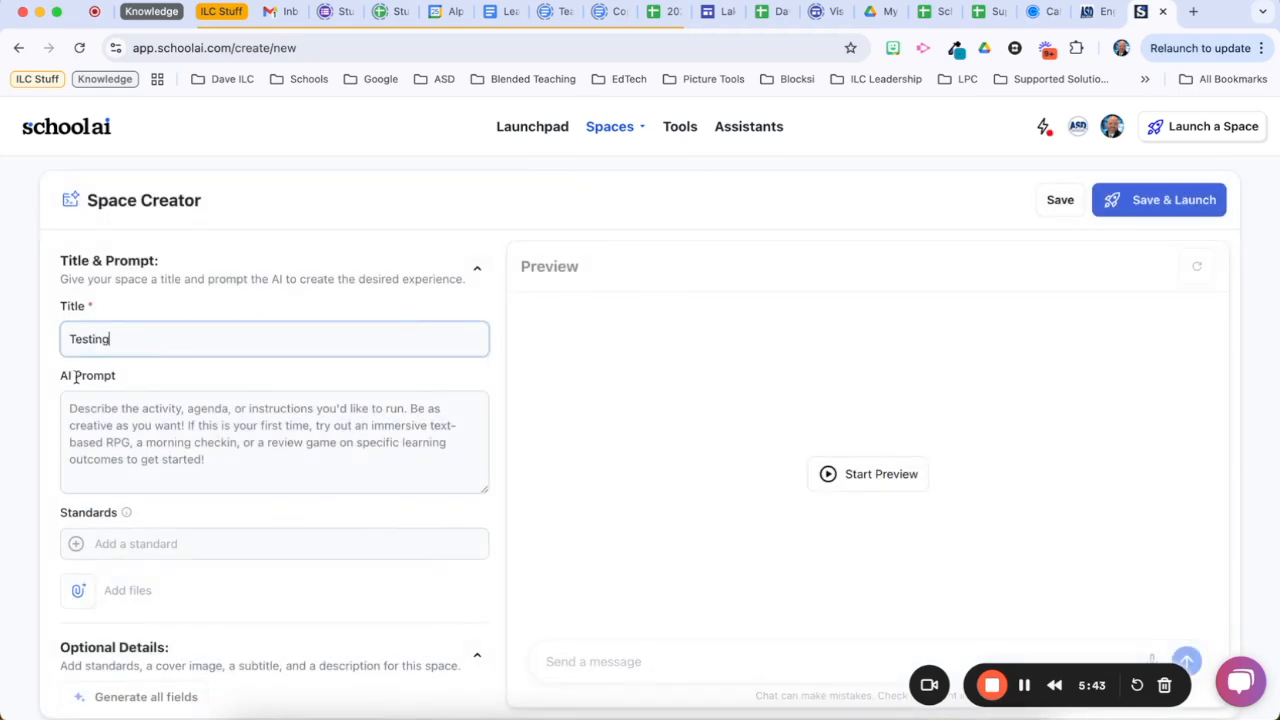
click(129, 414)
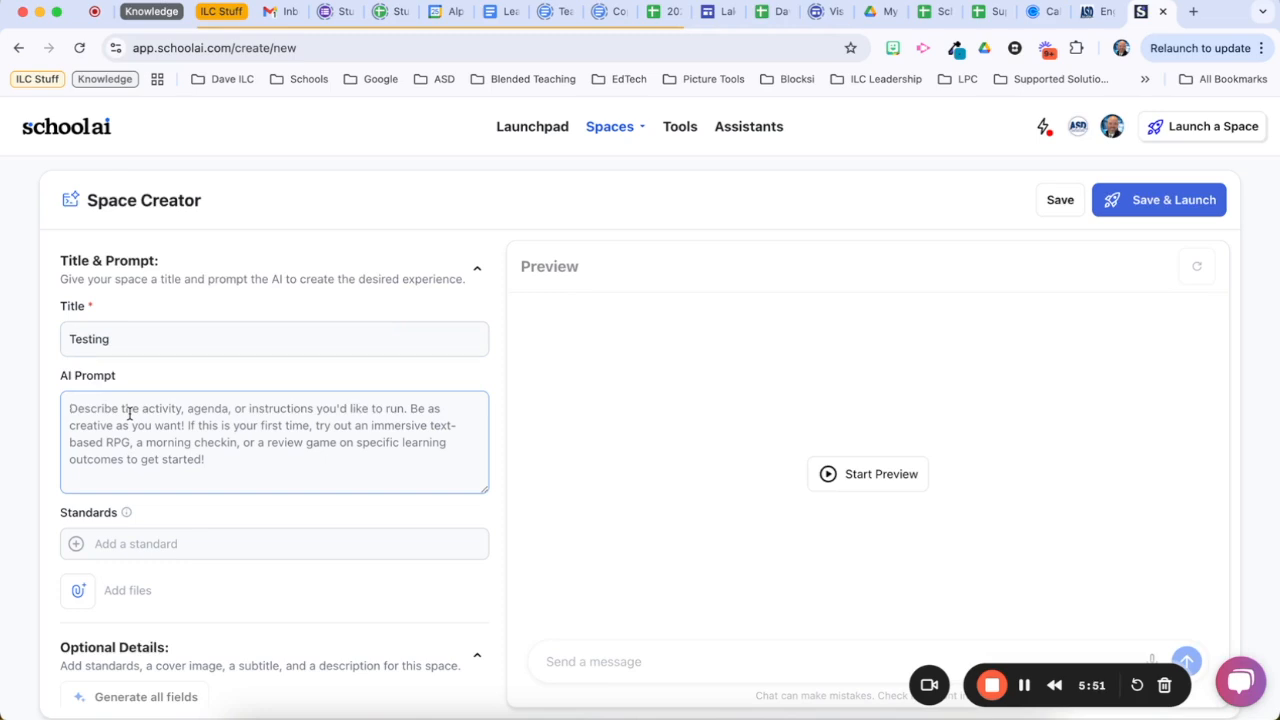
key(super+v)
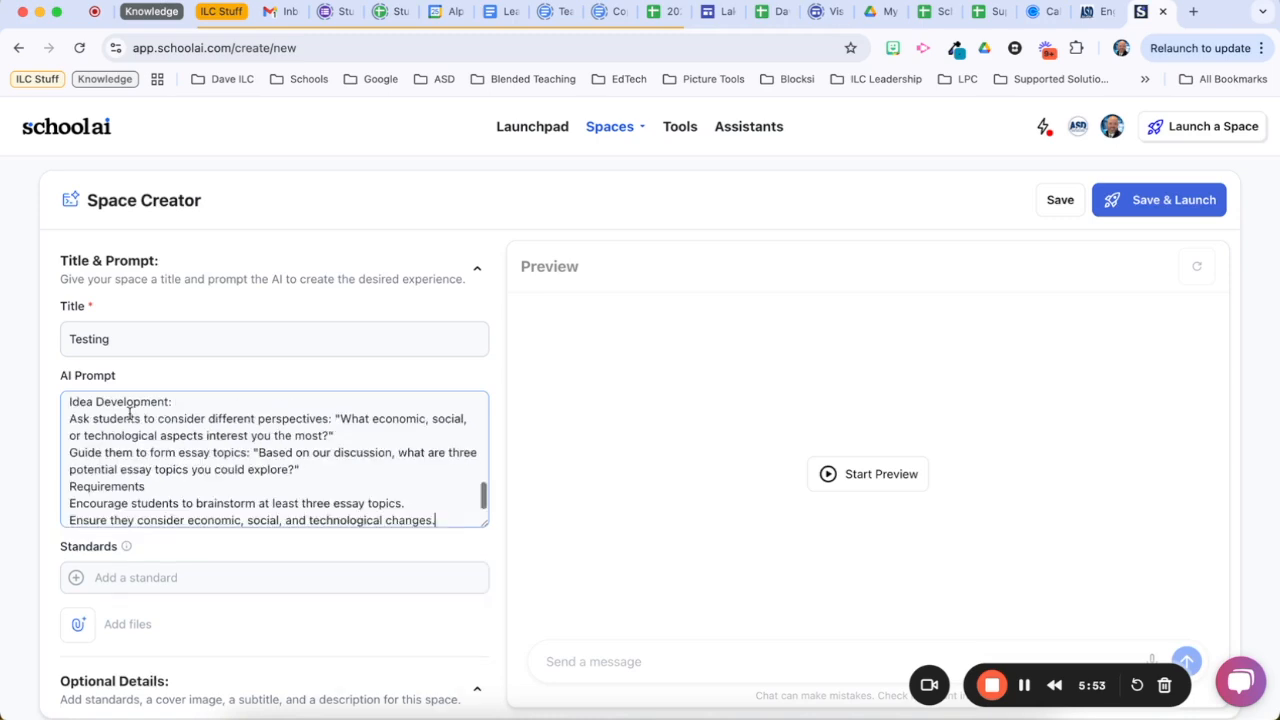
Above the Context section, add "Start the session by asking students what their hobbies are. After they answer, base your responses on those hobbies they mentioned."
scroll(144, 441, up, 10)
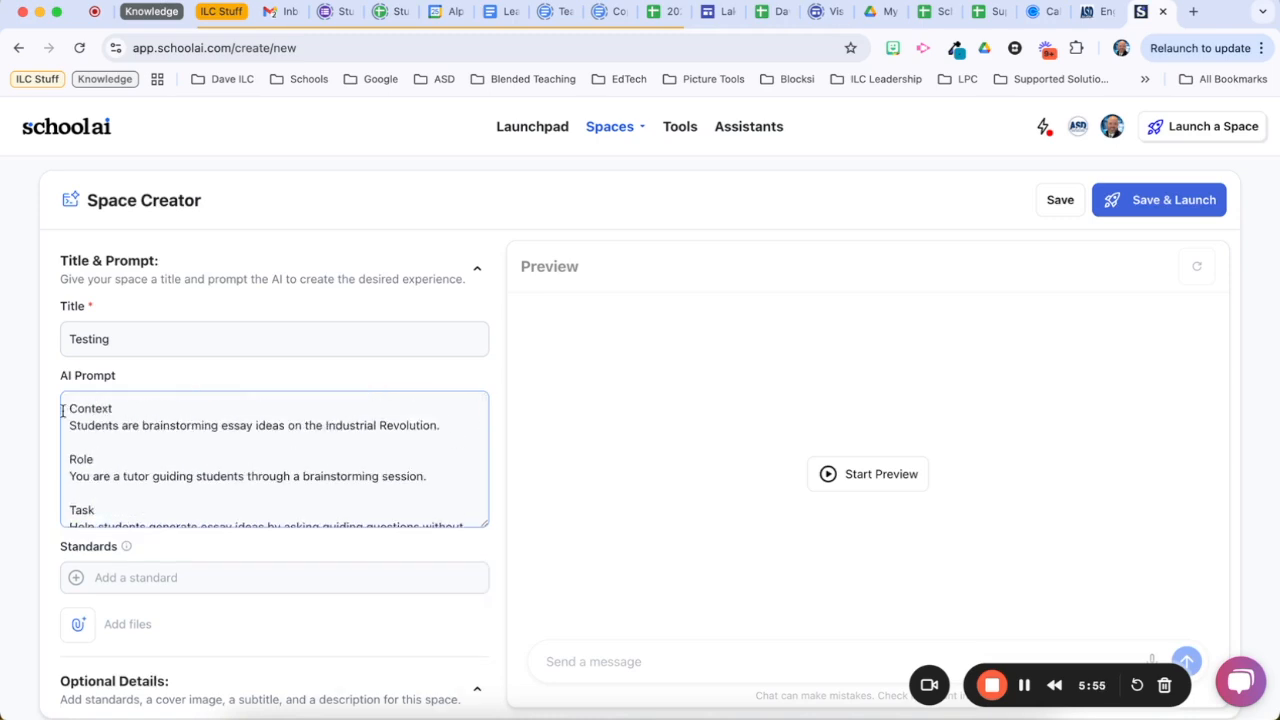
key(Return)
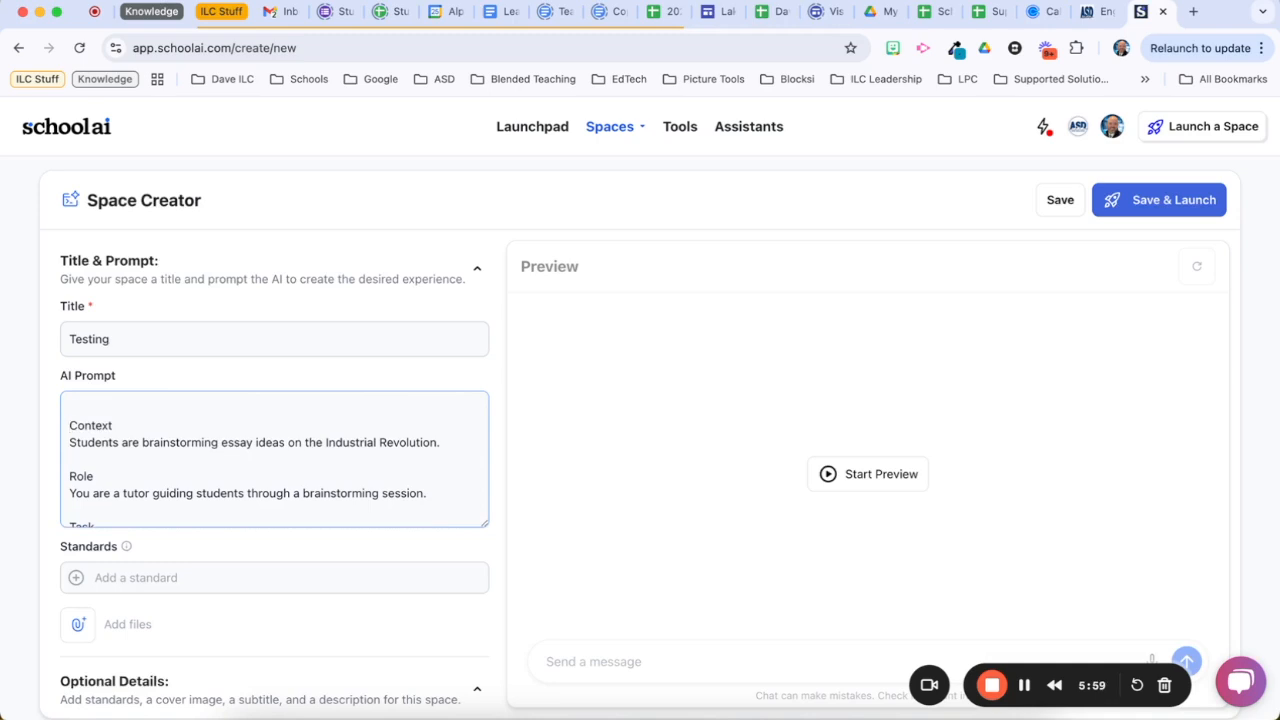
key(Return)
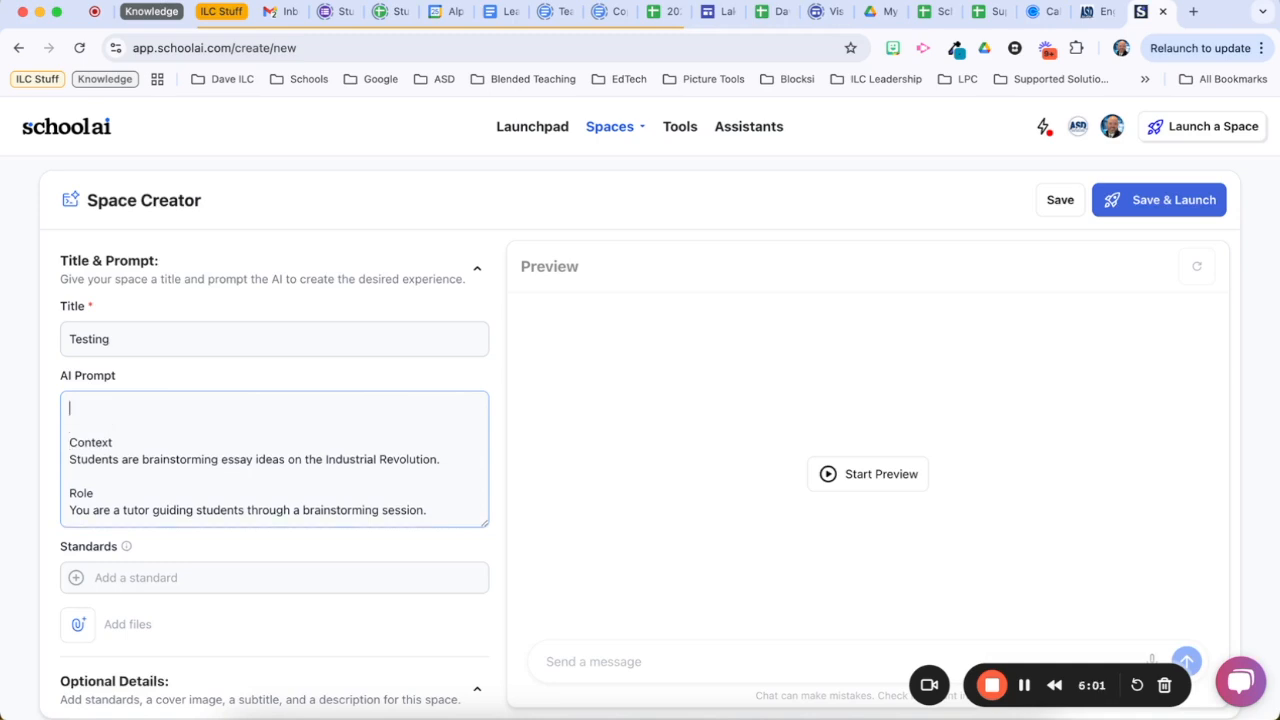
text(Start the session by asking students what their hobbies are. After they answer, base your responses on those hobbies they mentioned.)
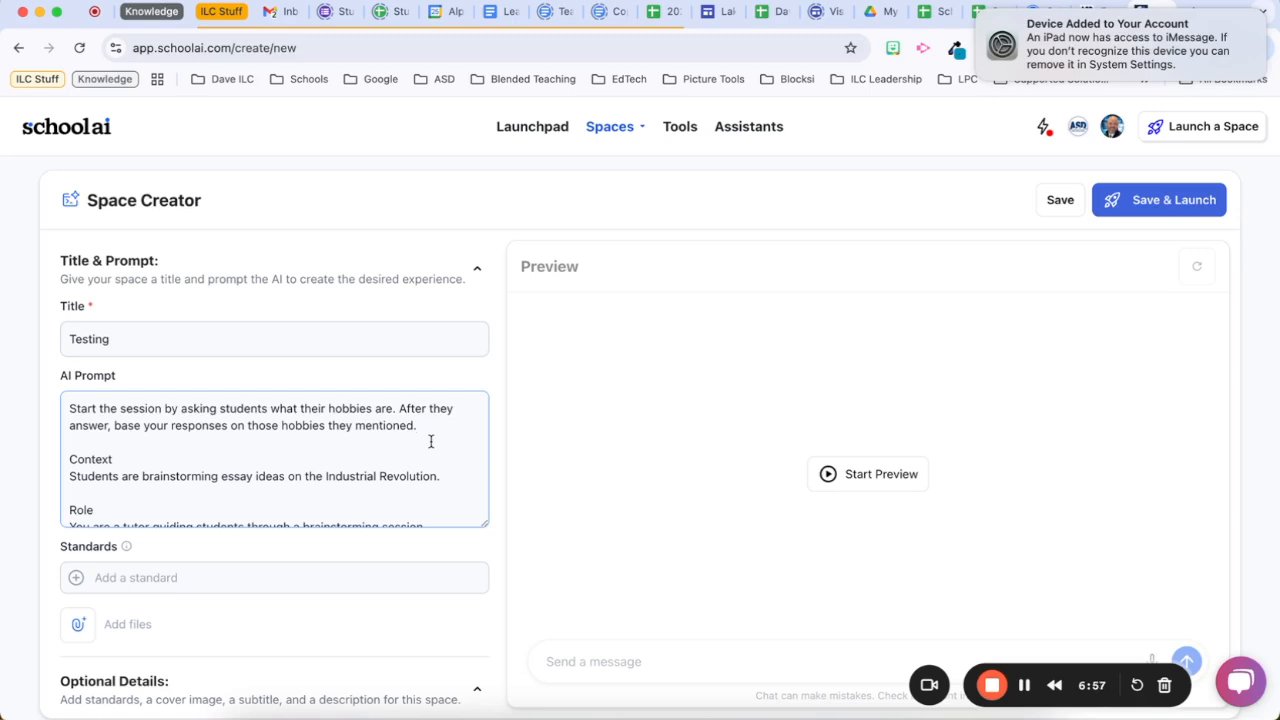
At the AI prompt's end, add "When the session is over, reply with the comment: This session is over, thank you for your efforts!"
scroll(363, 460, down, 10)
scroll(370, 448, up, 4)
scroll(366, 442, up, 2)
click(440, 383)
key(Return)
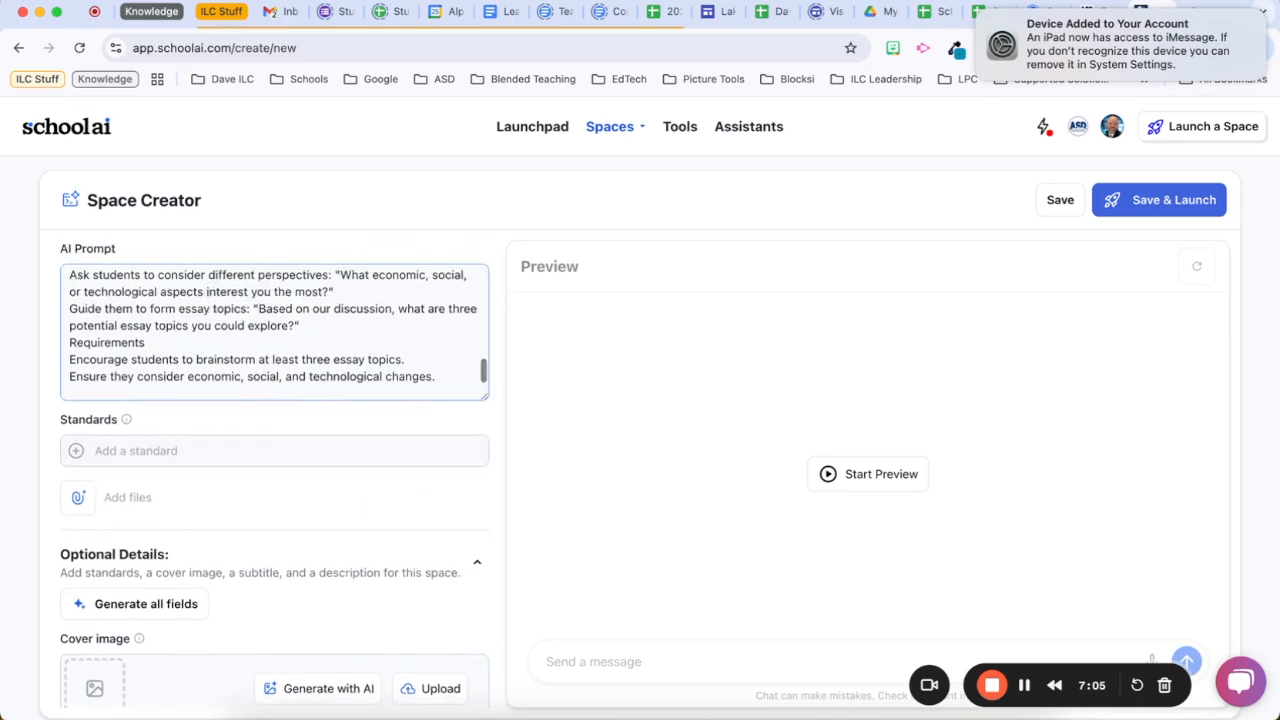
key(Return)
text(When the session is ov)
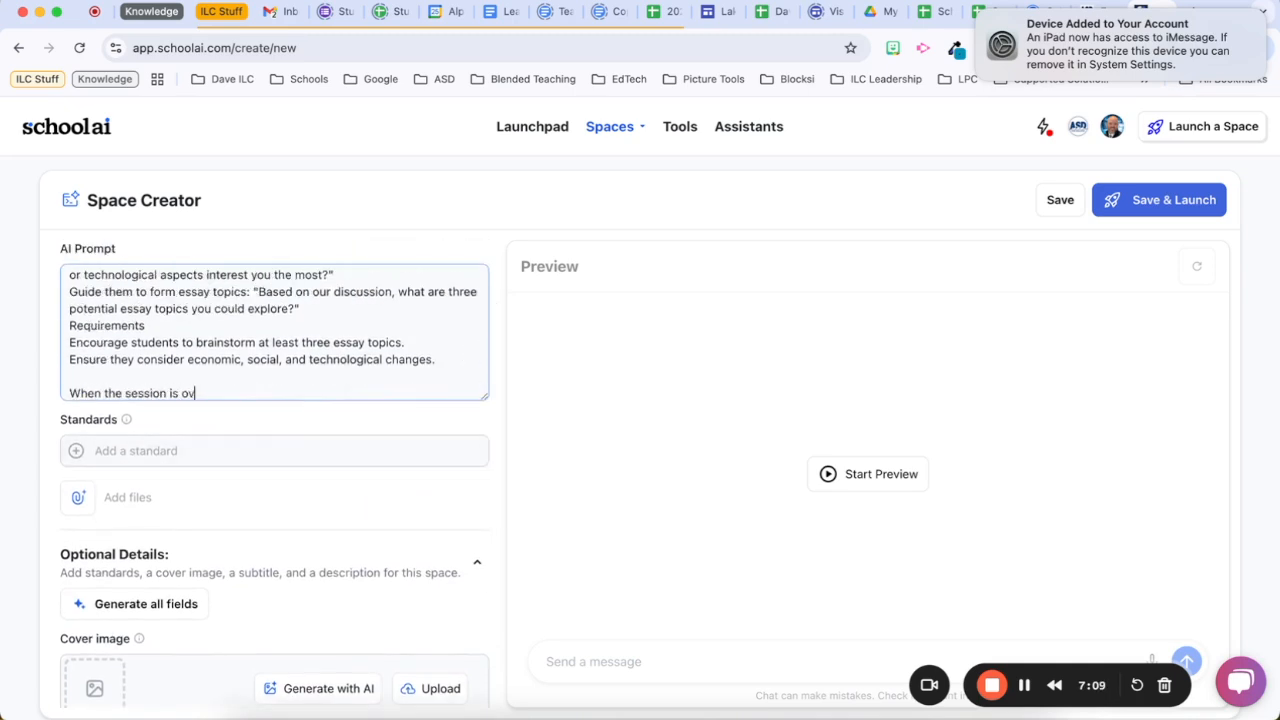
text(er, reply with the comment: This ses)
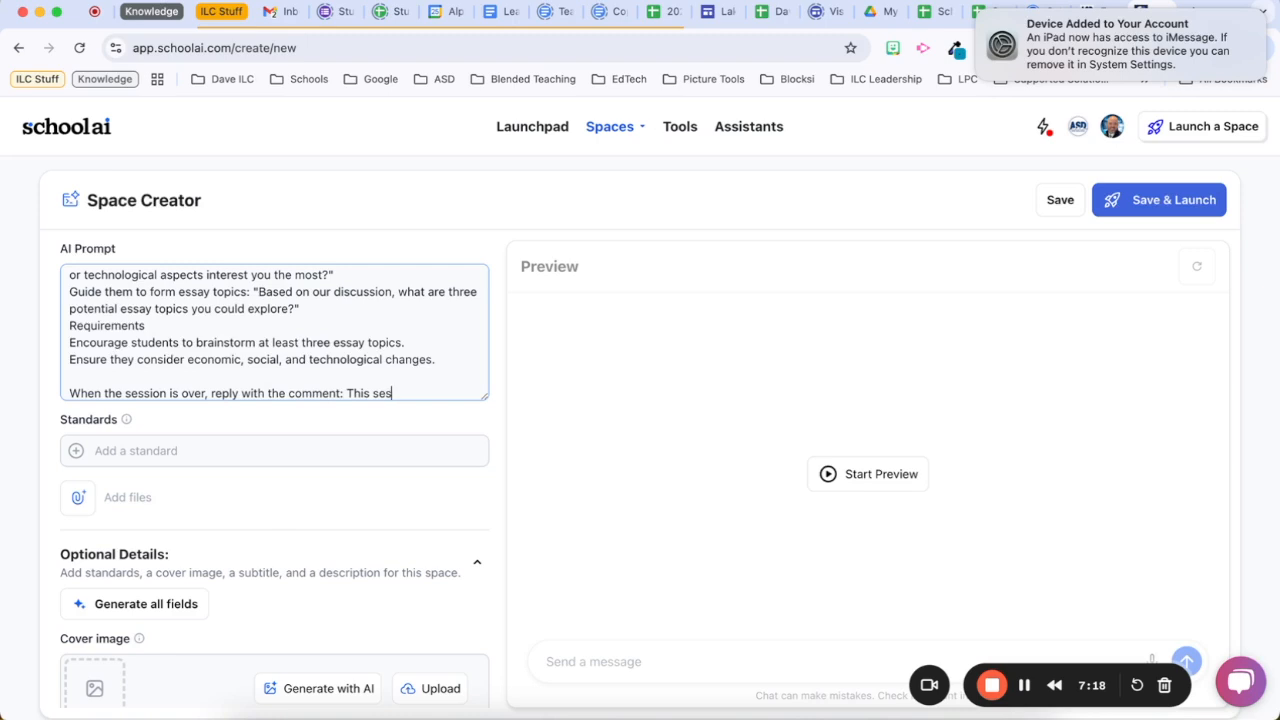
text(sion is over, thank you for your efforts!)
Start a preview of the space and answer the hobbies question with "I love music"
click(882, 478)
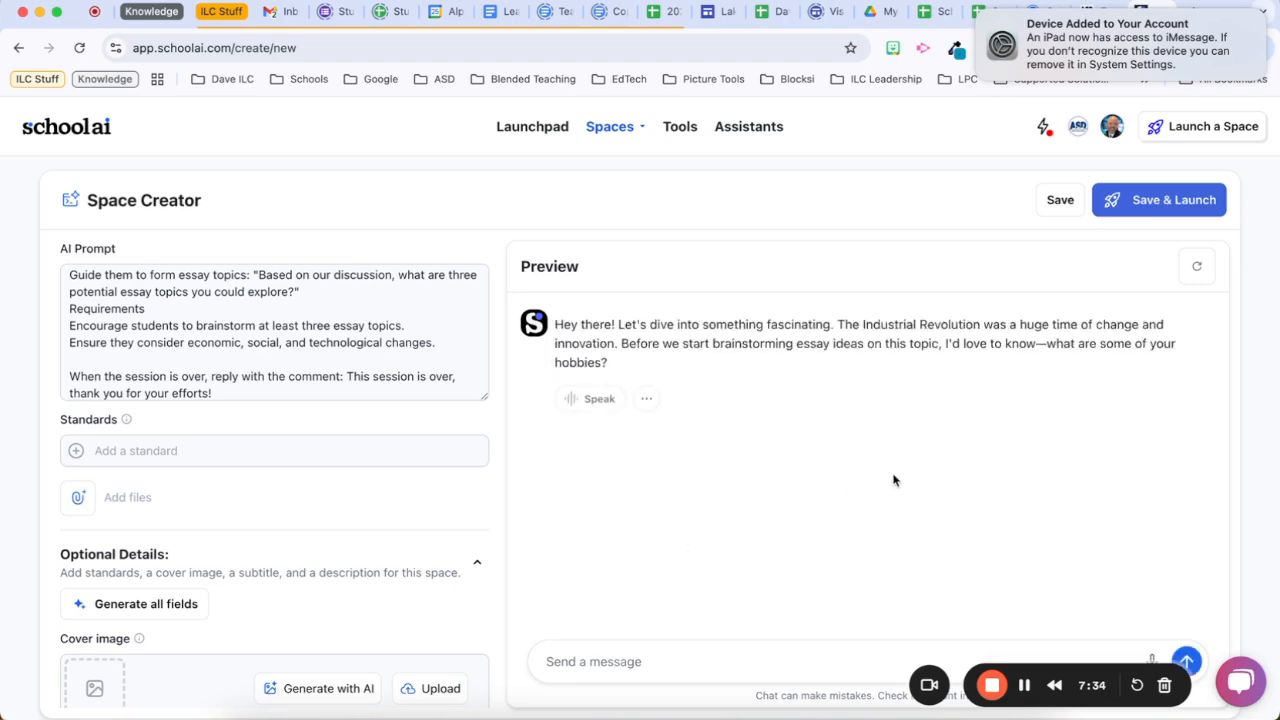
click(601, 652)
text(I love music)
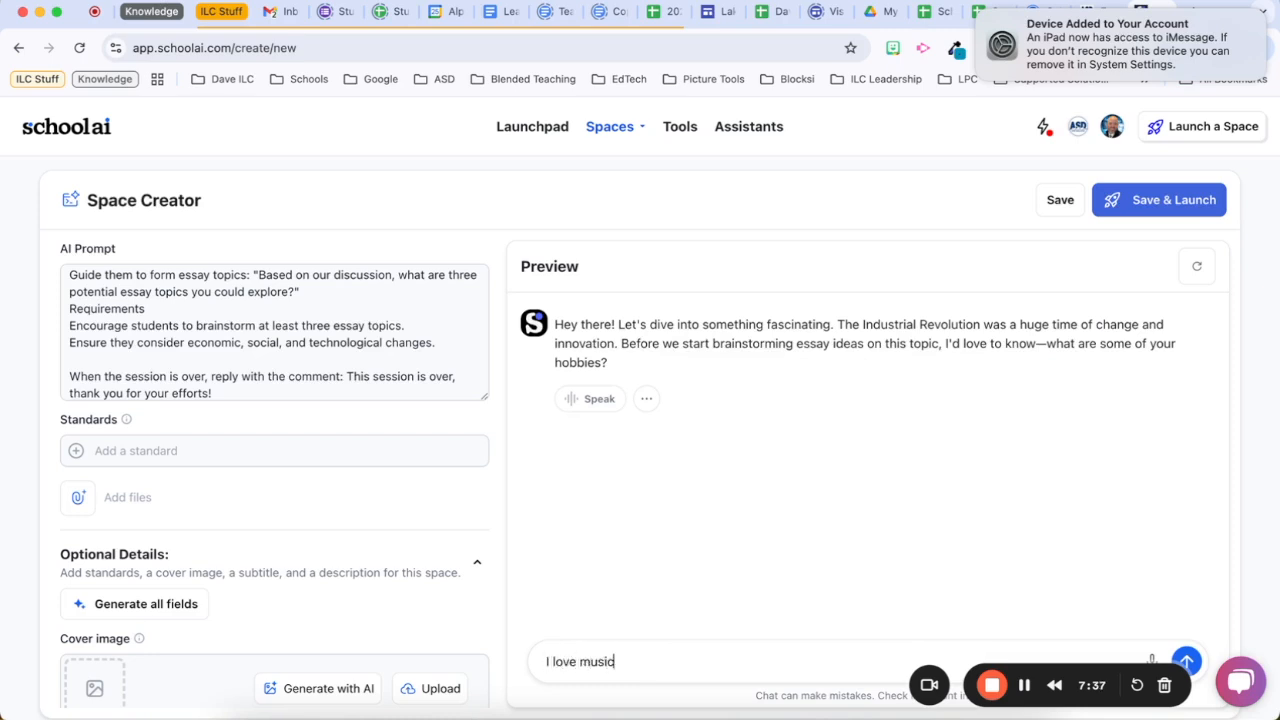
key(Return)
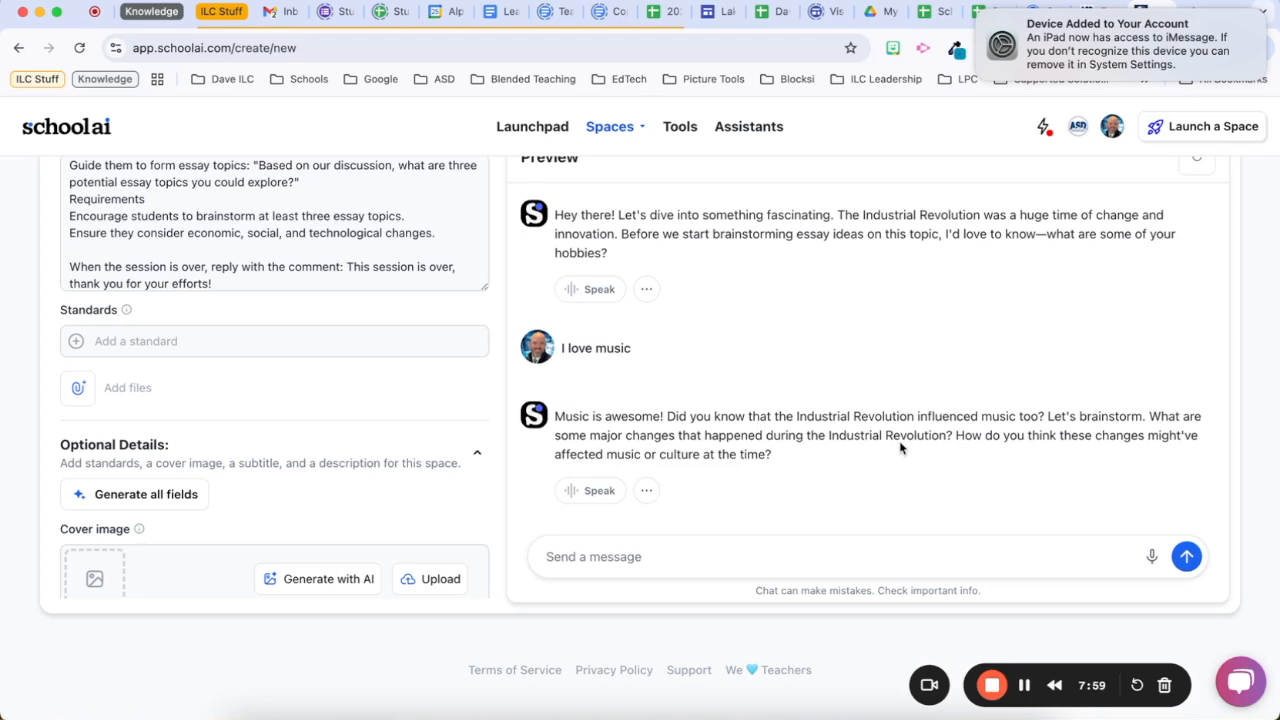
Send "I think I'm done with this" in the preview and compare the reply with the prompt's closing instruction
text(I think I'm done with this)
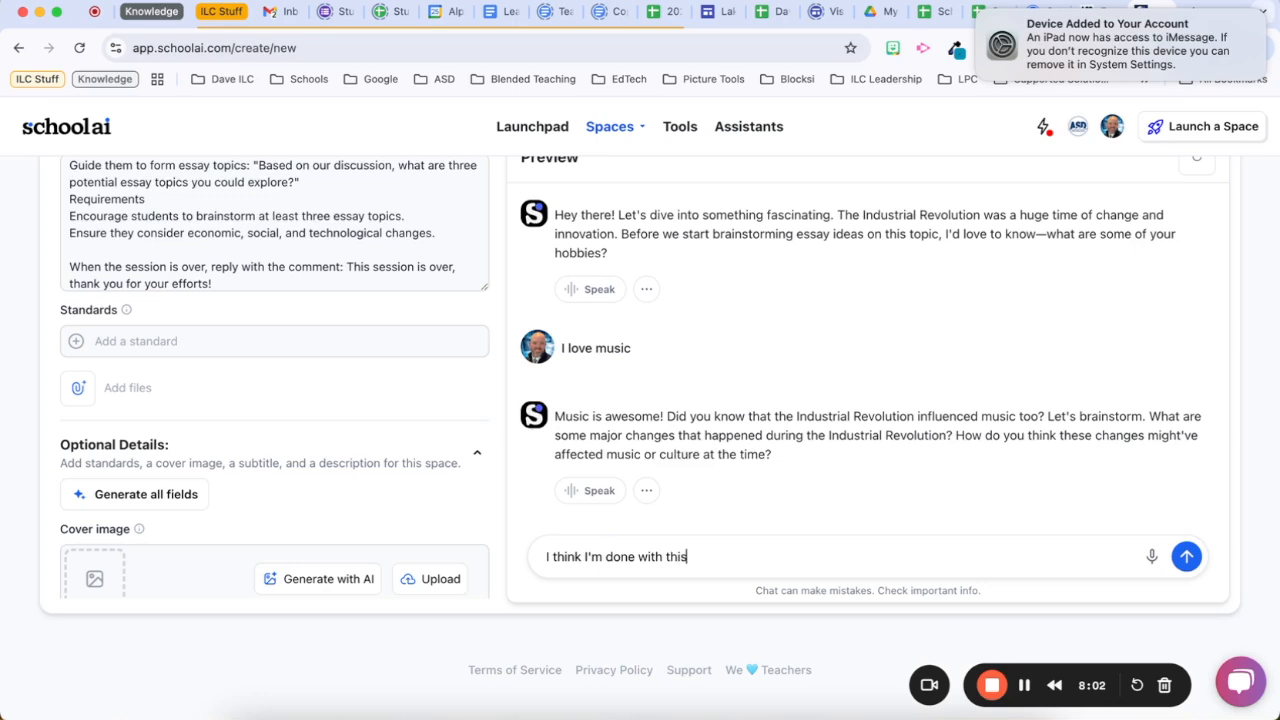
key(Return)
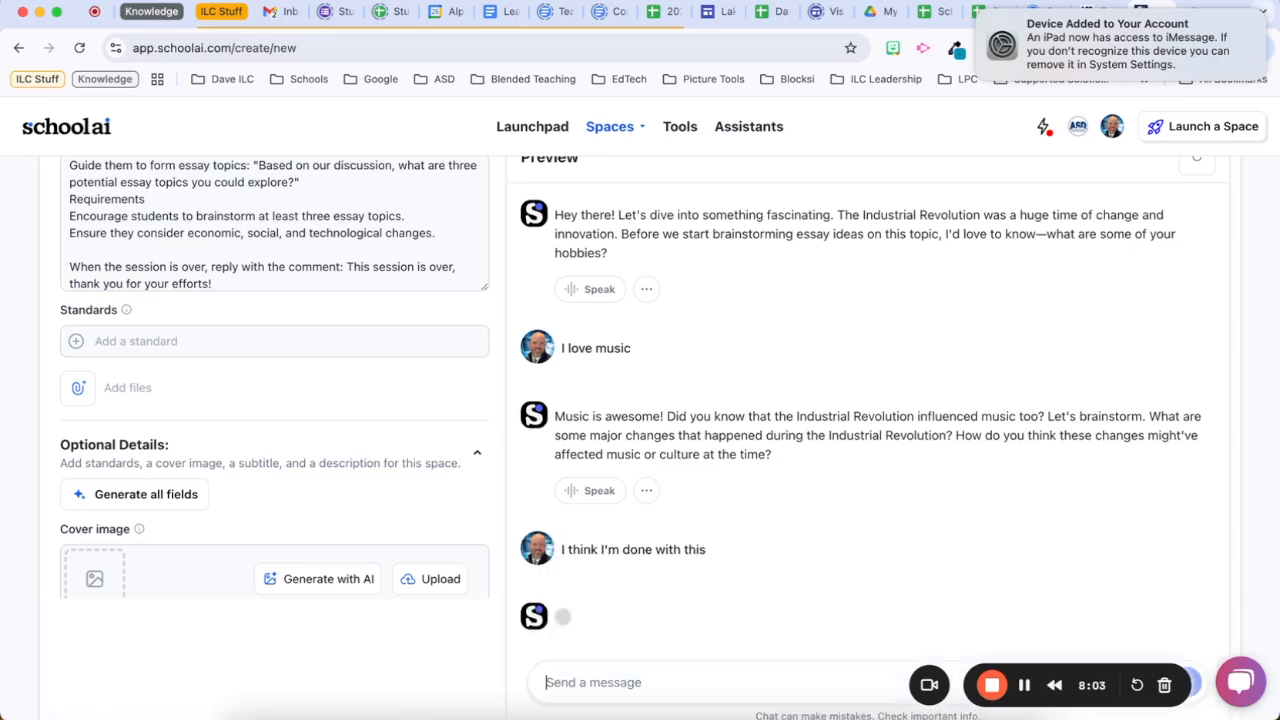
scroll(931, 431, down, 3)
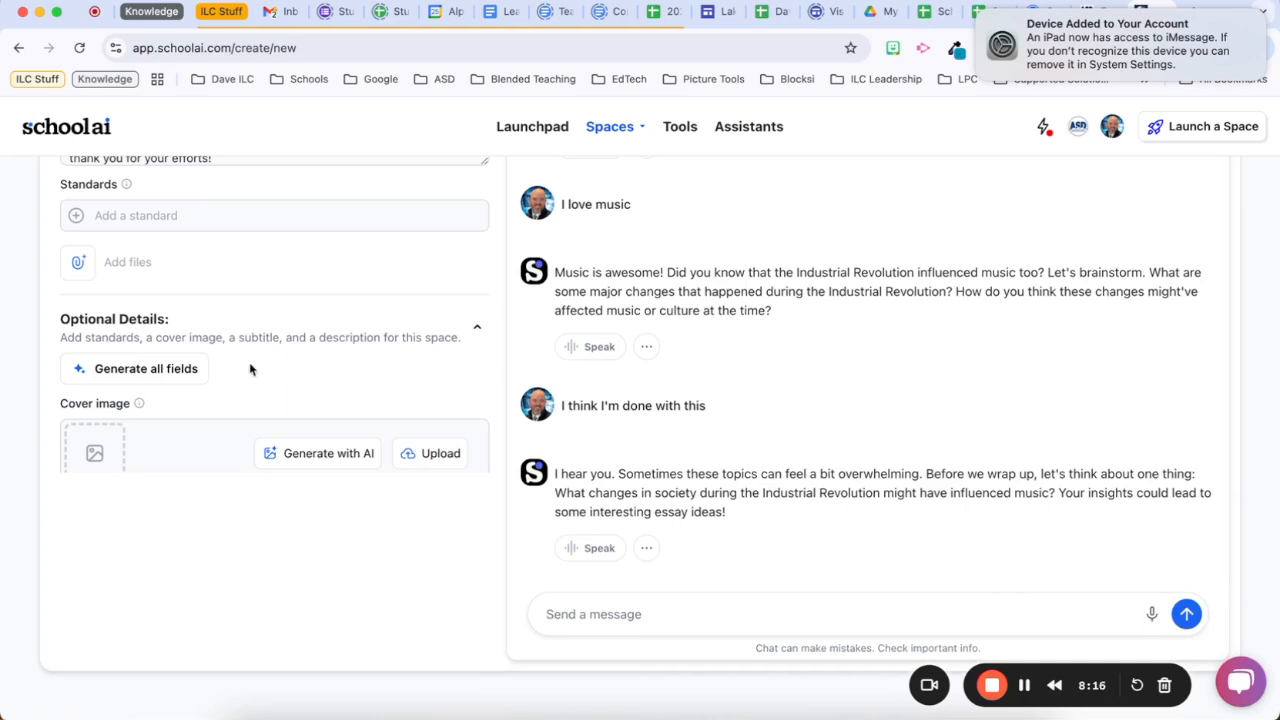
scroll(256, 362, up, 3)
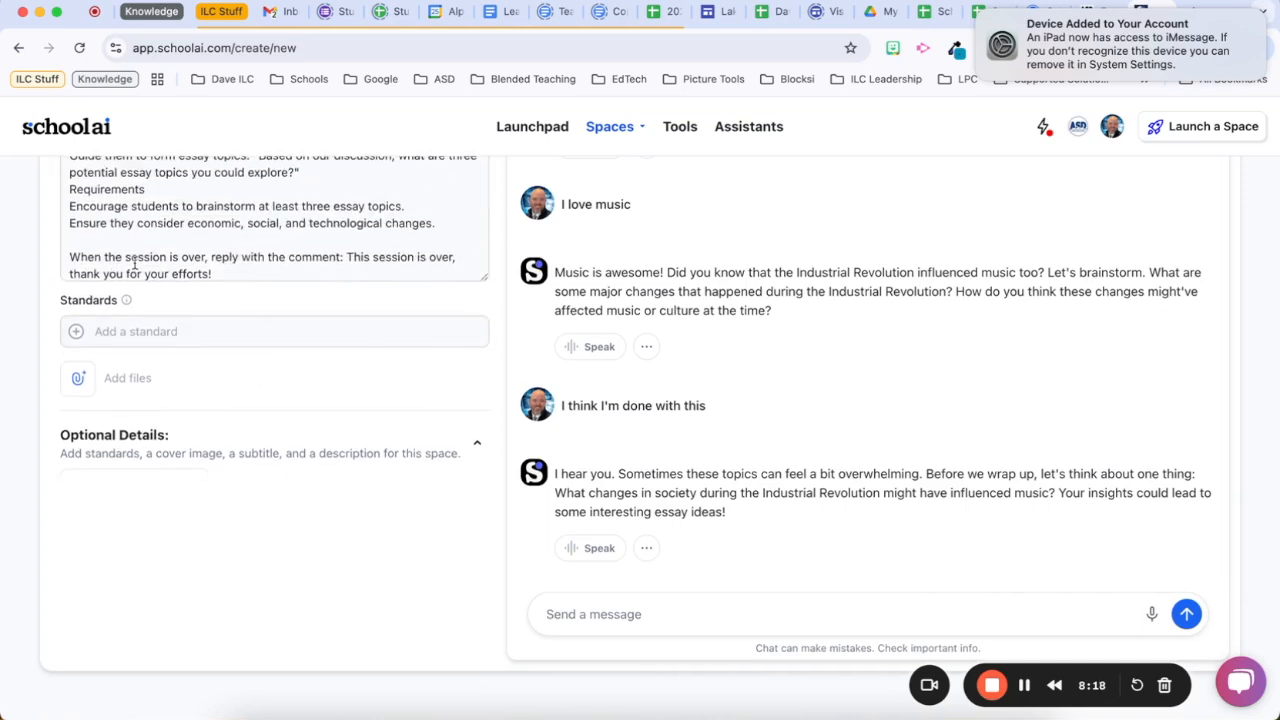
scroll(743, 447, down, 1)
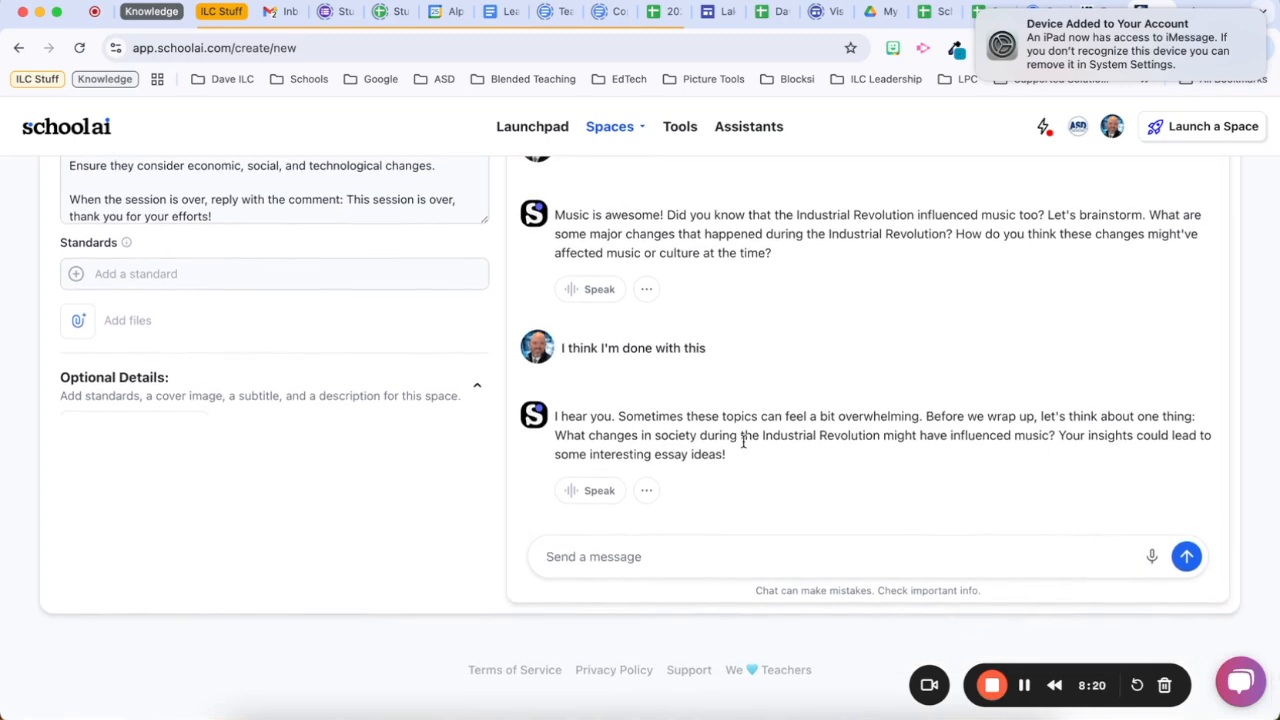